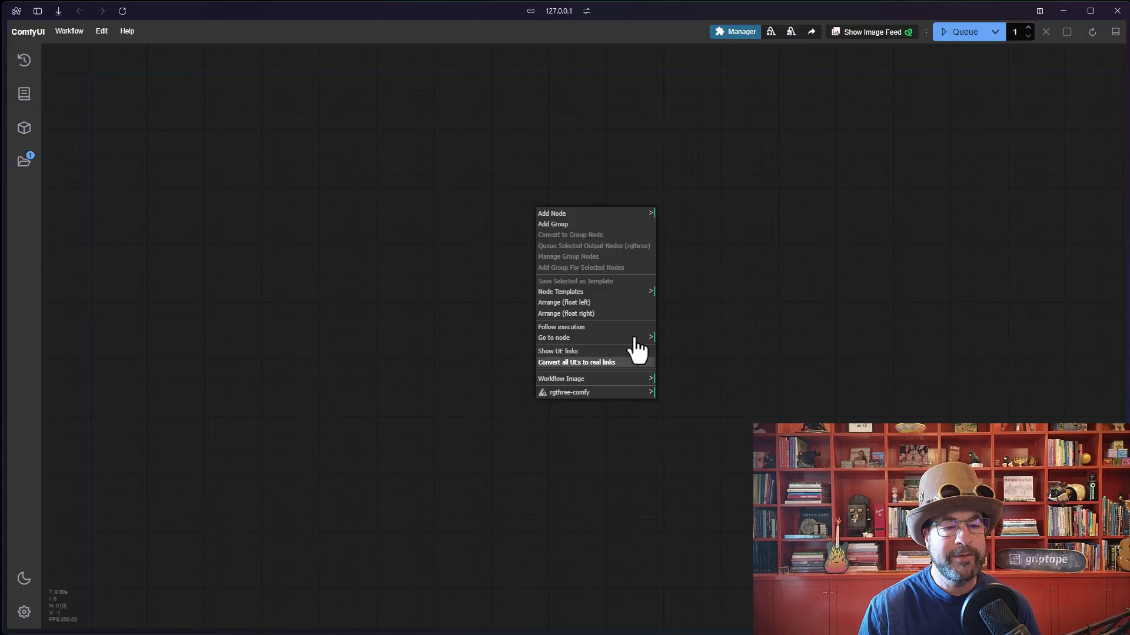
Install the ComfyUI Griptape Nodes pack from the Manager's Custom Nodes list, searching 'grip'
{"action": "left_click", "coordinate": [618, 215]}
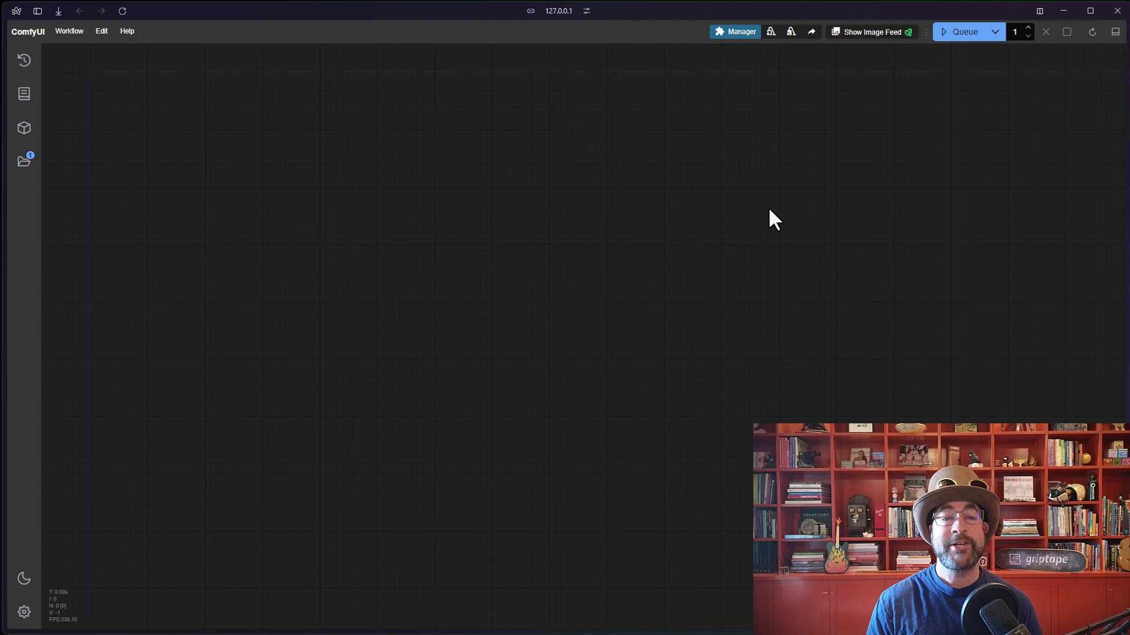
{"action": "left_click", "coordinate": [742, 32]}
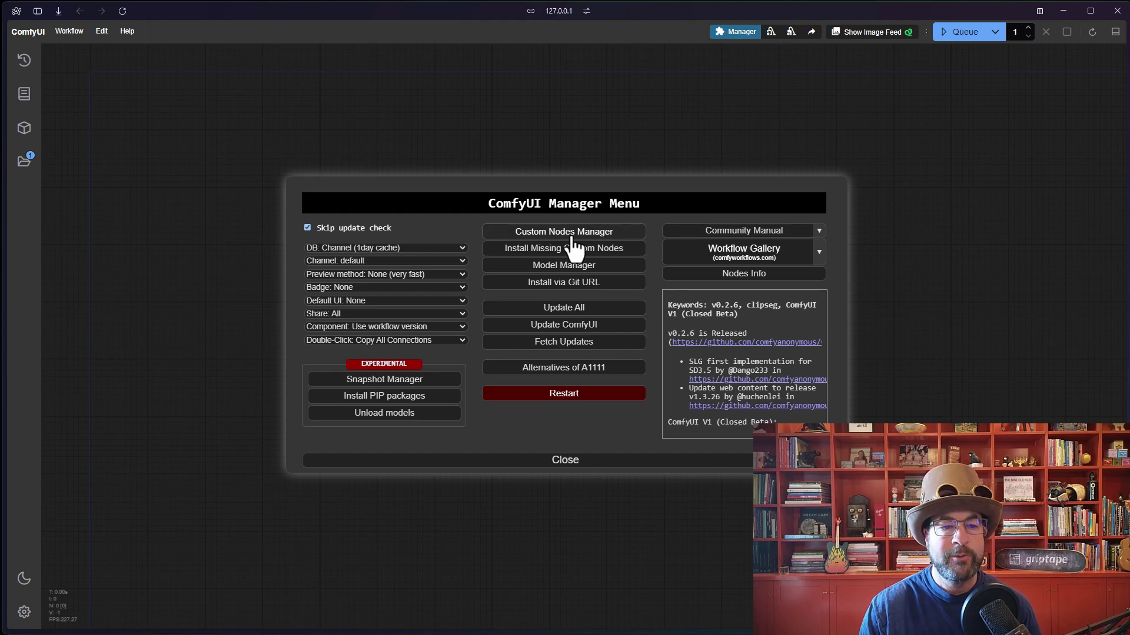
{"action": "left_click", "coordinate": [571, 234]}
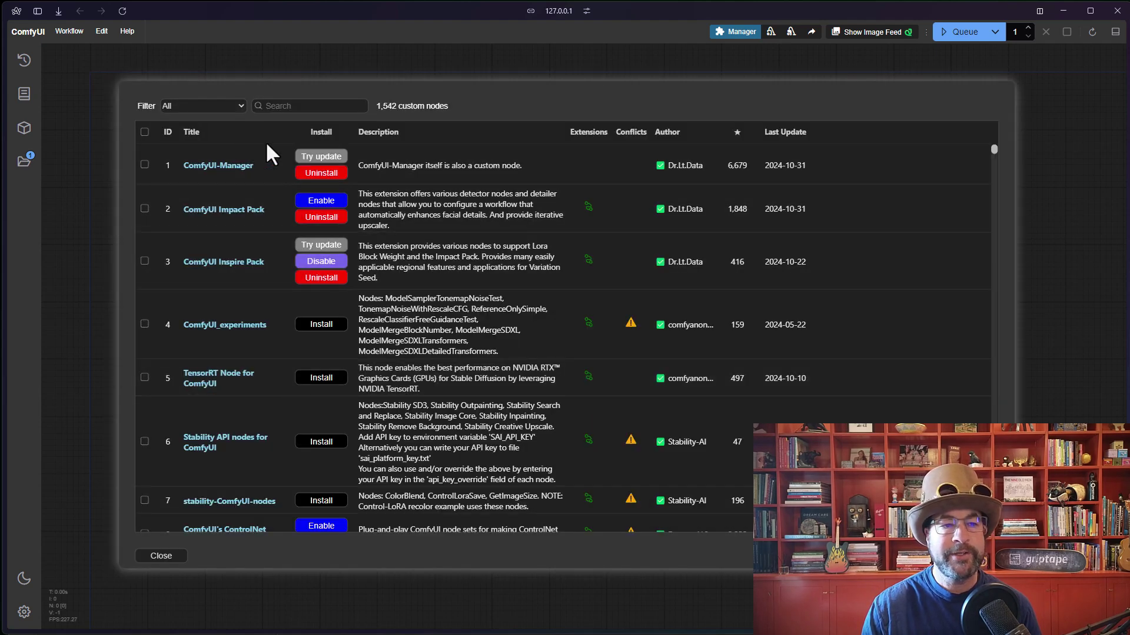
{"action": "left_click", "coordinate": [313, 105]}
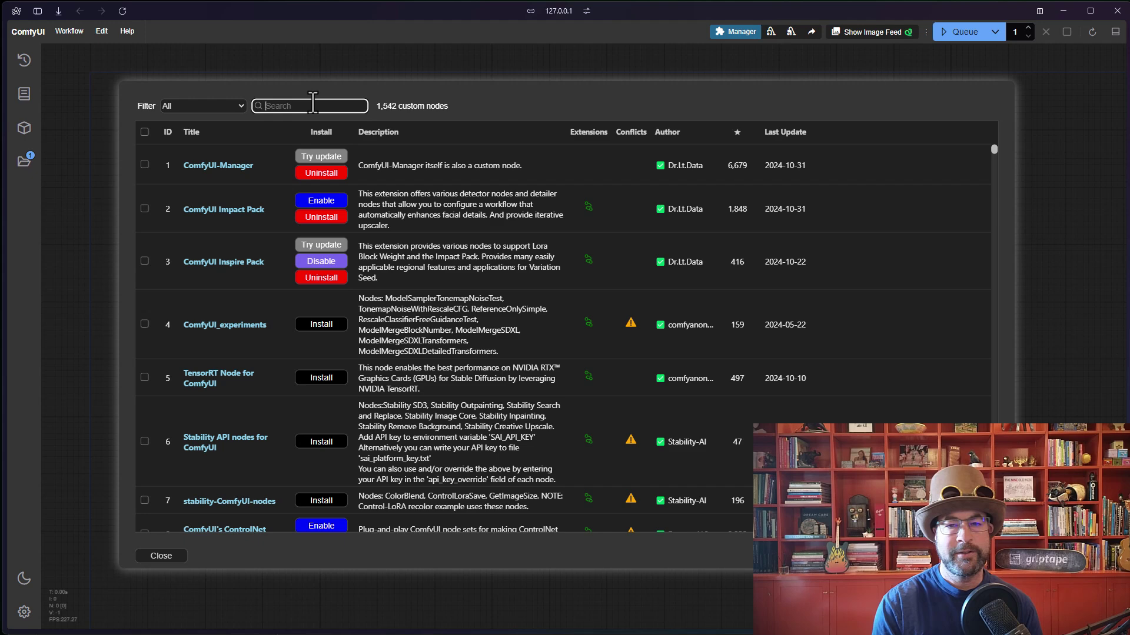
{"action": "type", "text": "grip"}
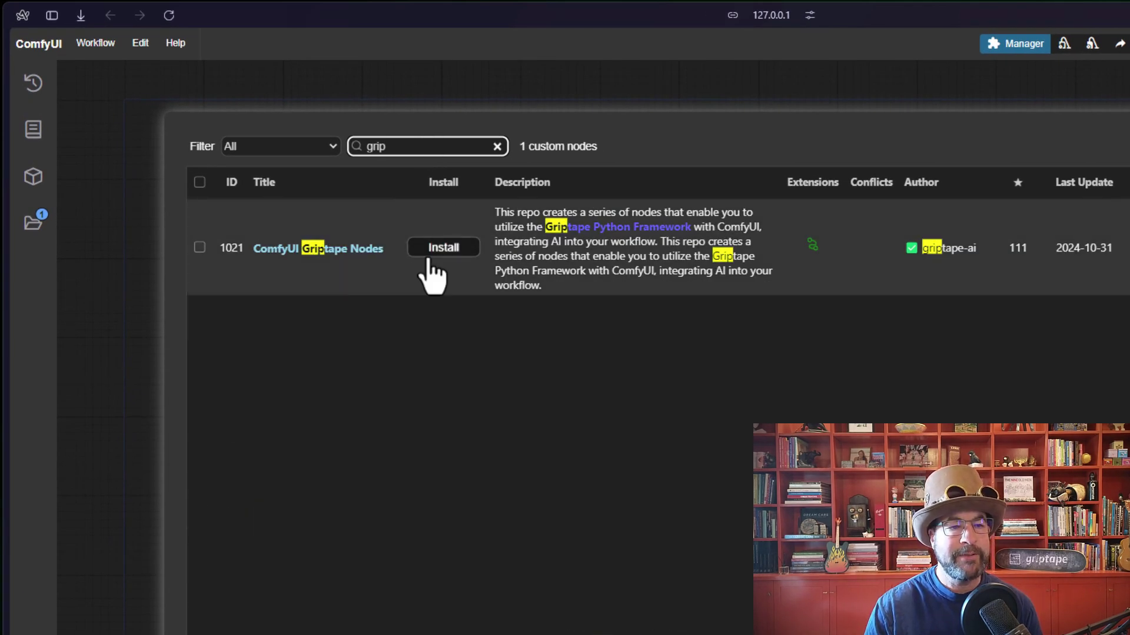
{"action": "left_click", "coordinate": [450, 248]}
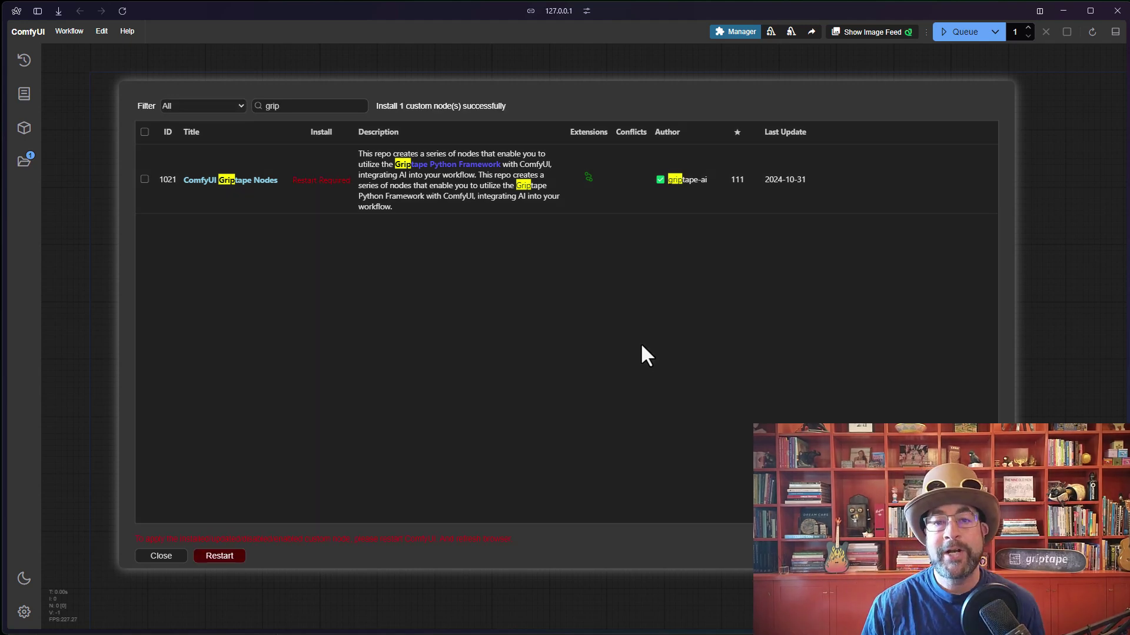
Restart the server, reload the page, and check the canvas menu for the new Griptape entry
{"action": "left_click", "coordinate": [220, 556]}
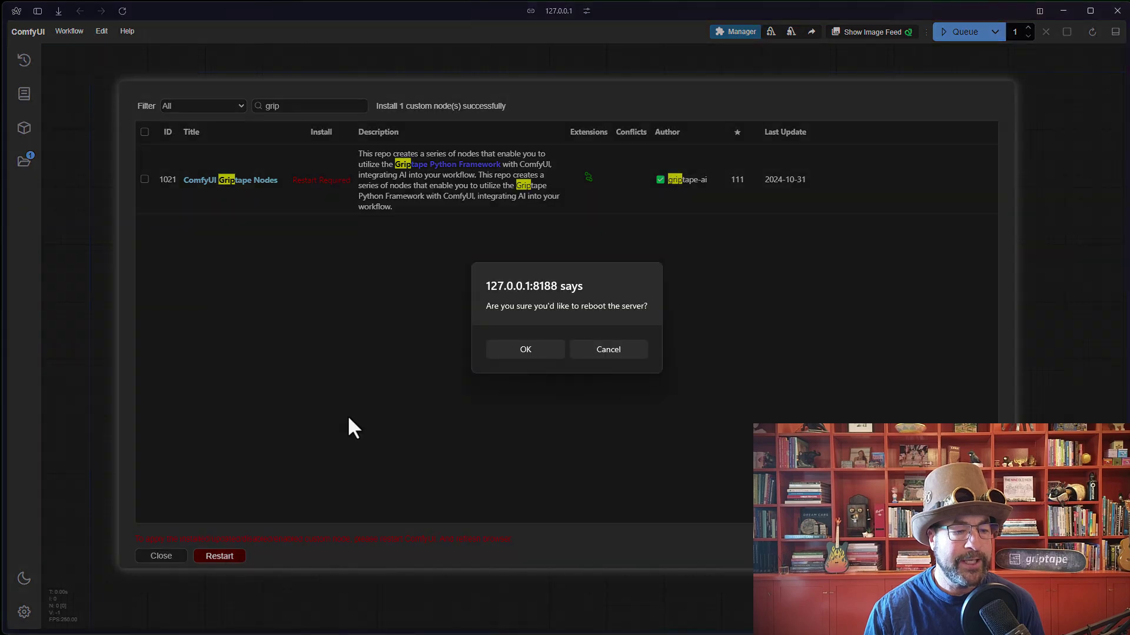
{"action": "left_click", "coordinate": [550, 353]}
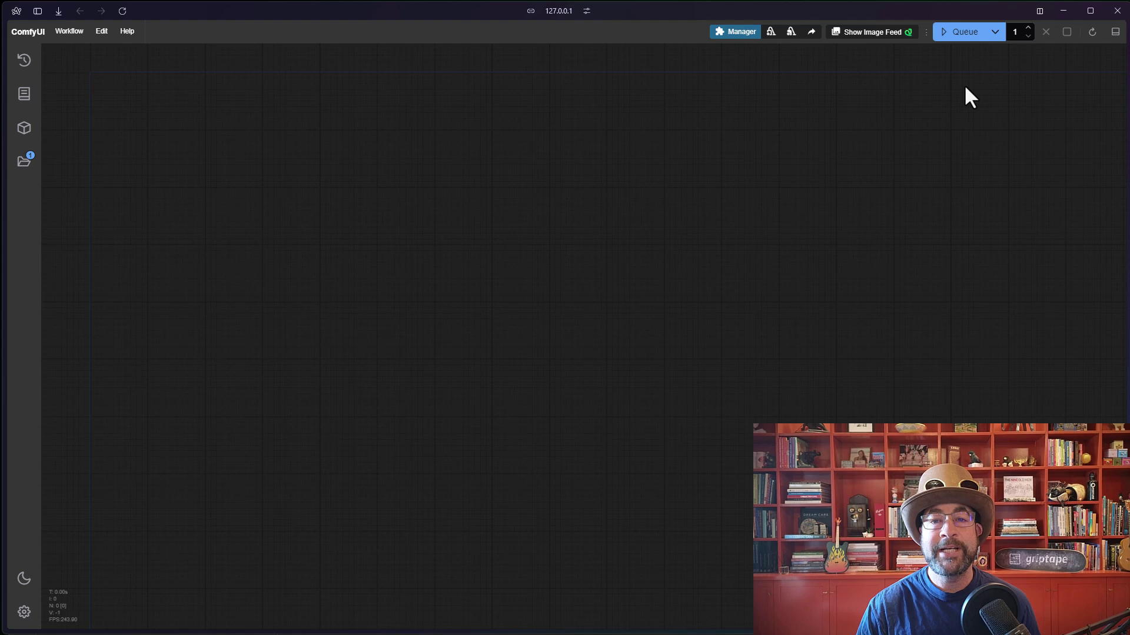
{"action": "key", "text": "F5"}
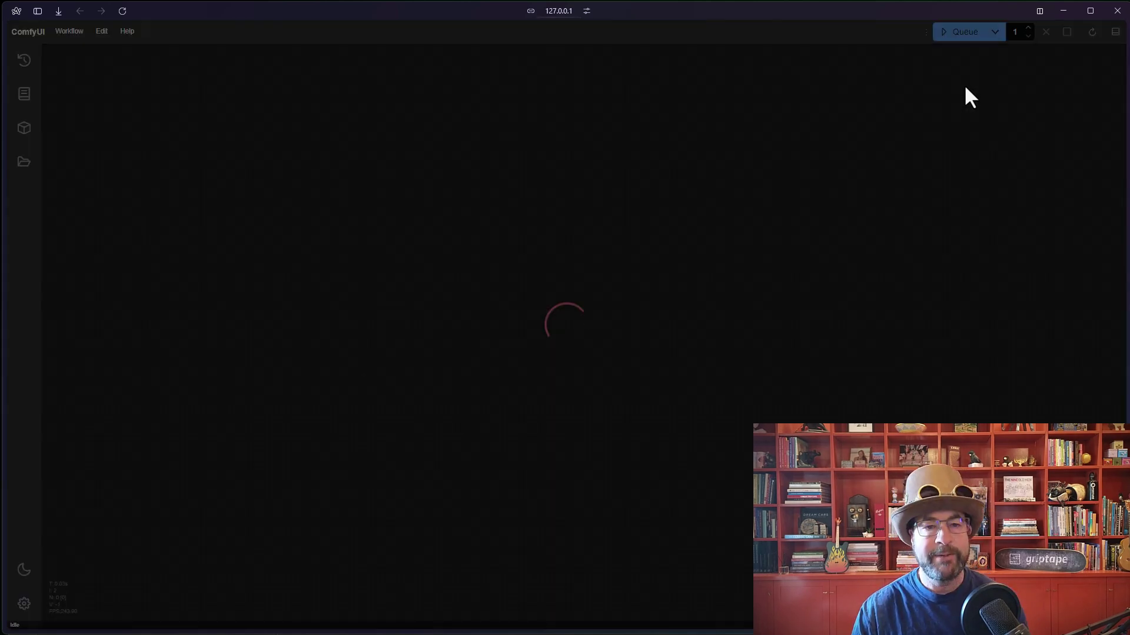
{"action": "right_click", "coordinate": [524, 168]}
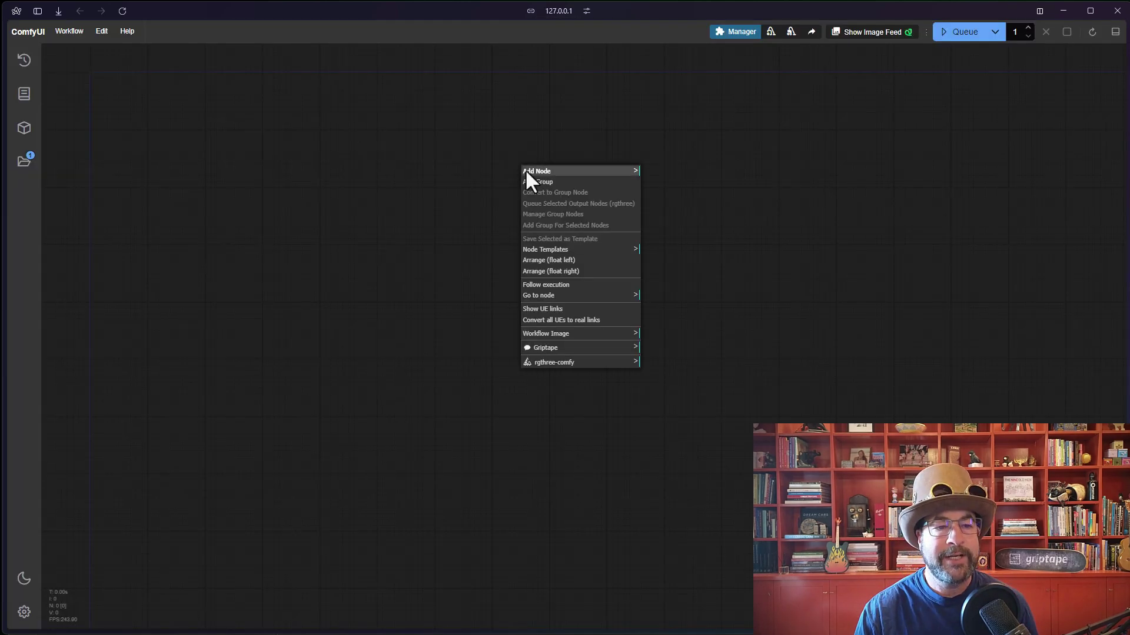
{"action": "left_click", "coordinate": [566, 351]}
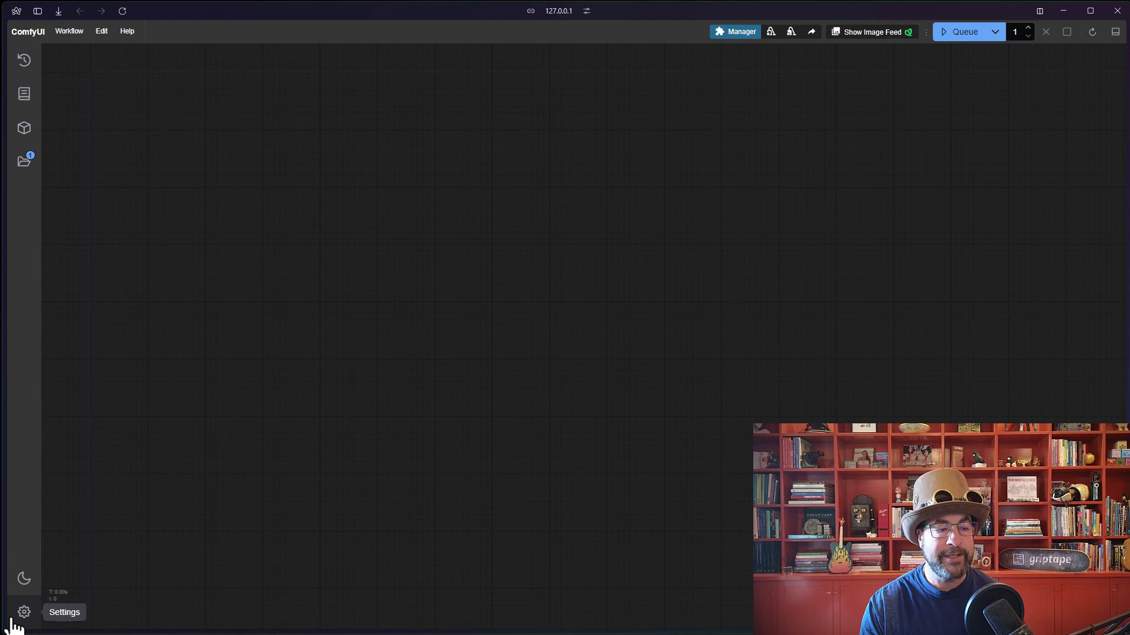
Open the Griptape section of Settings and scroll to the OPENAI_API_KEY field
{"action": "left_click", "coordinate": [13, 622]}
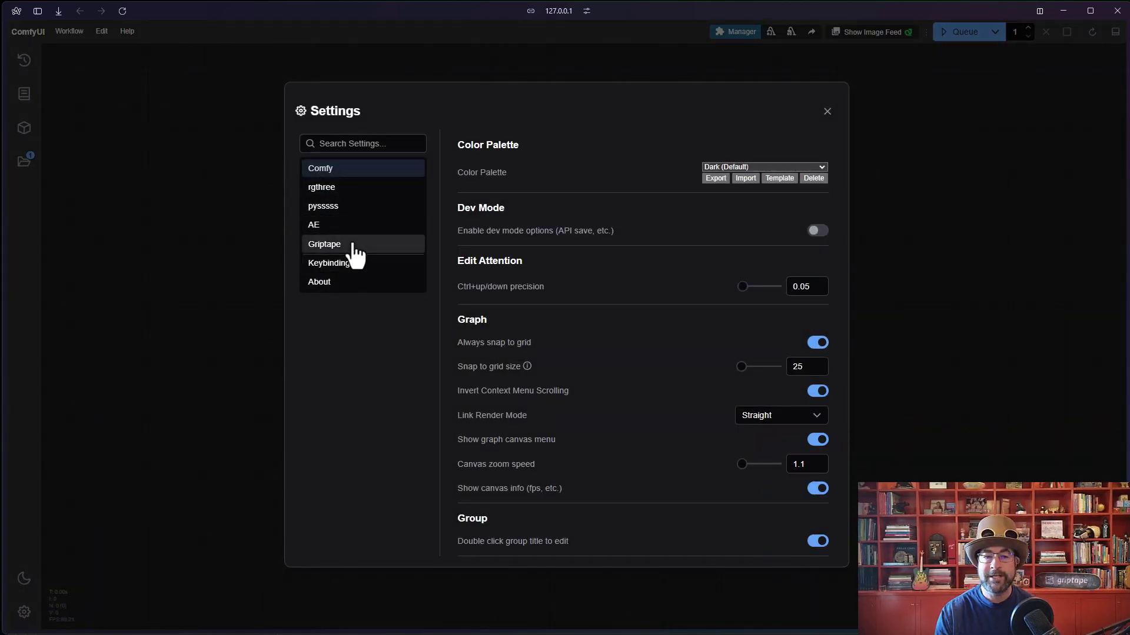
{"action": "left_click", "coordinate": [354, 244]}
{"action": "scroll", "coordinate": [834, 210], "scroll_direction": "down", "scroll_amount": 1}
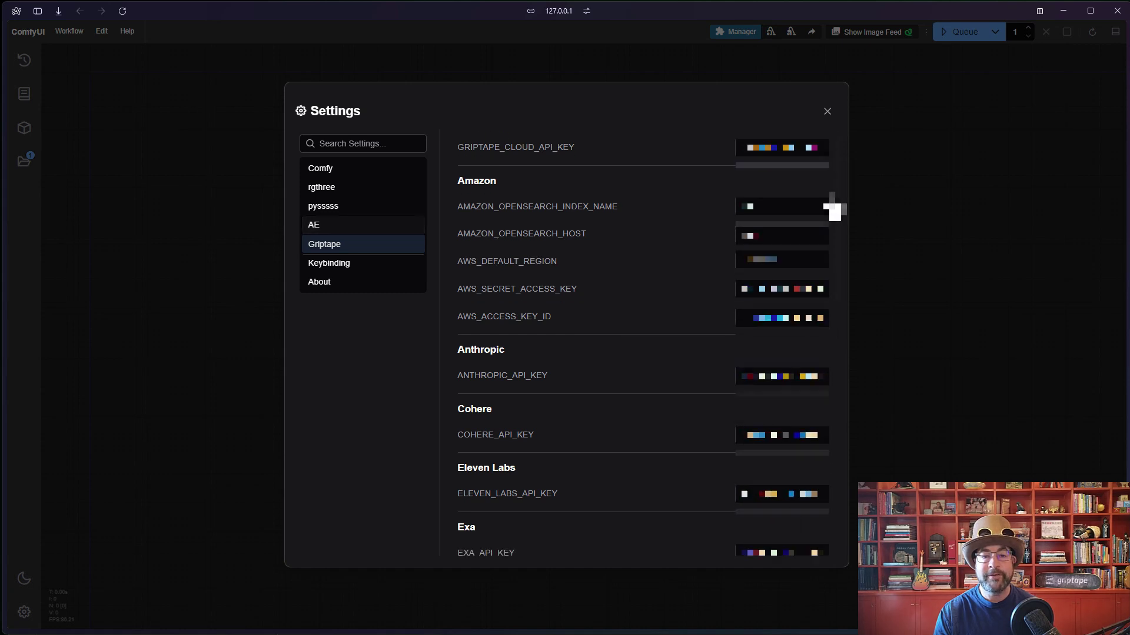
{"action": "scroll", "coordinate": [834, 211], "scroll_direction": "down", "scroll_amount": 8}
{"action": "scroll", "coordinate": [829, 177], "scroll_direction": "up", "scroll_amount": 10}
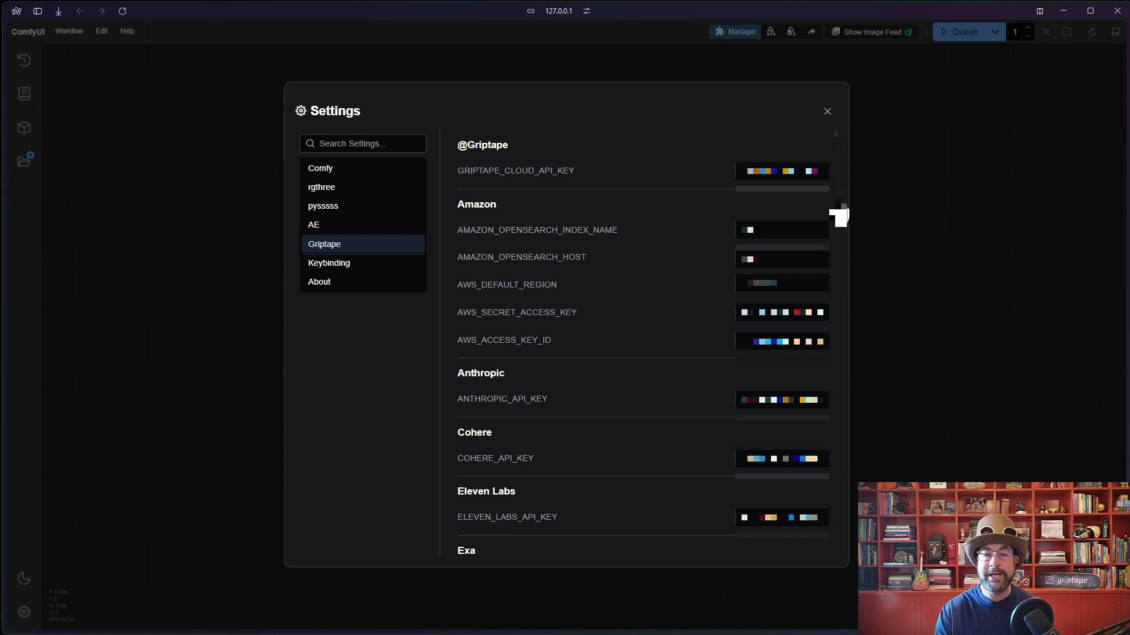
{"action": "scroll", "coordinate": [840, 215], "scroll_direction": "down", "scroll_amount": 12}
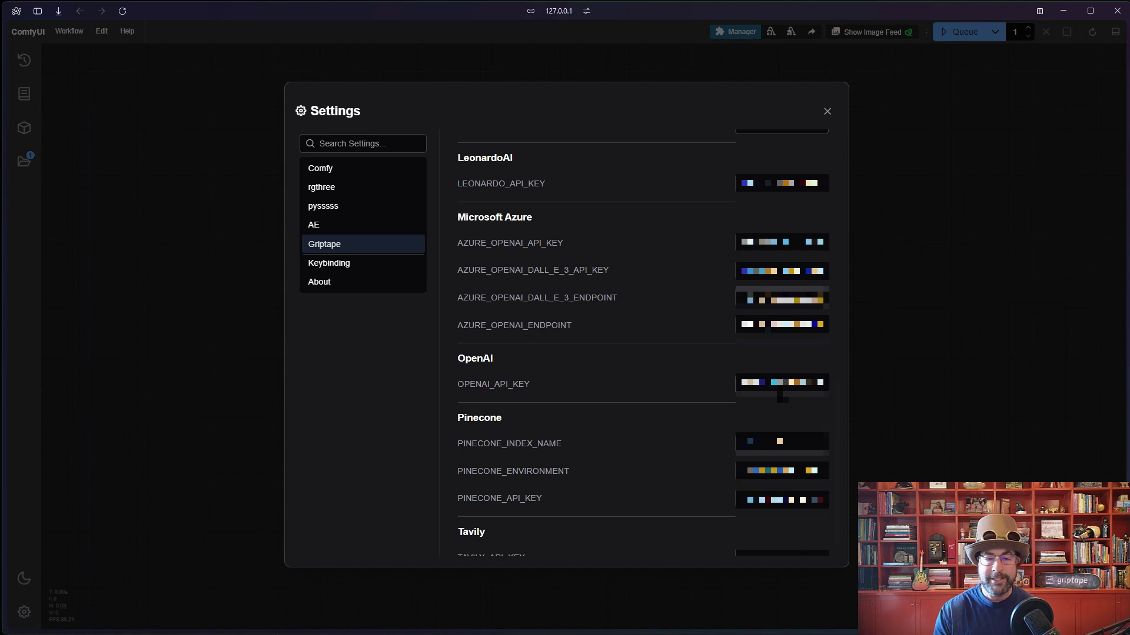
Delete the stored OPENAI_API_KEY value, then show the Griptape links submenu from the canvas menu
{"action": "left_click", "coordinate": [782, 384]}
{"action": "key", "text": "ctrl+a"}
{"action": "key", "text": "BackSpace"}
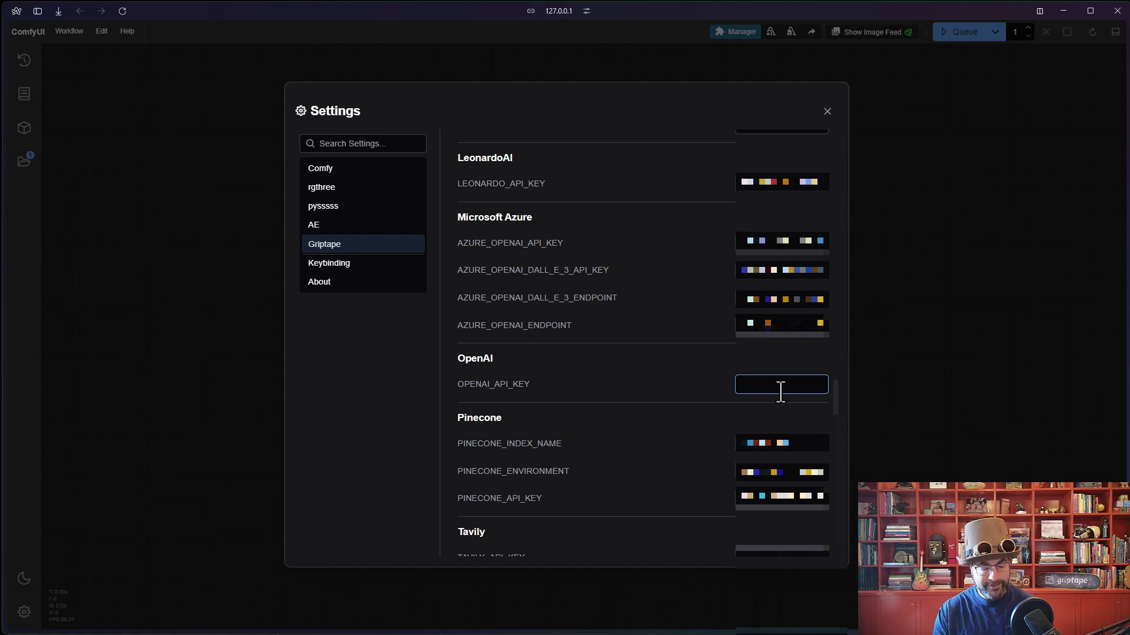
{"action": "key", "text": "Escape"}
{"action": "right_click", "coordinate": [571, 261]}
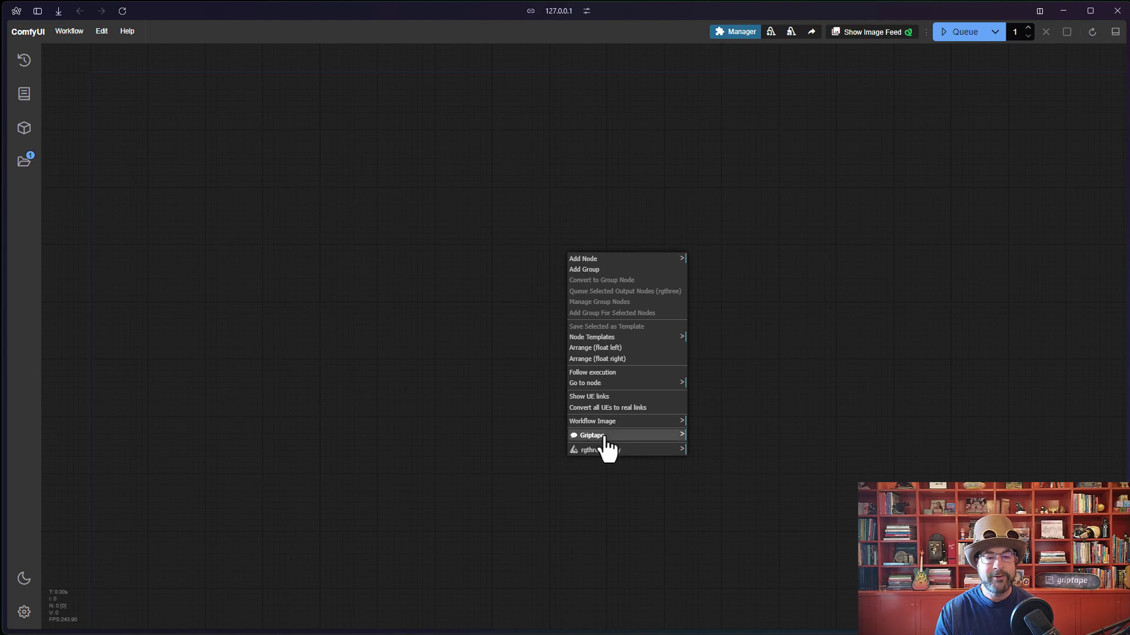
{"action": "left_click", "coordinate": [629, 438]}
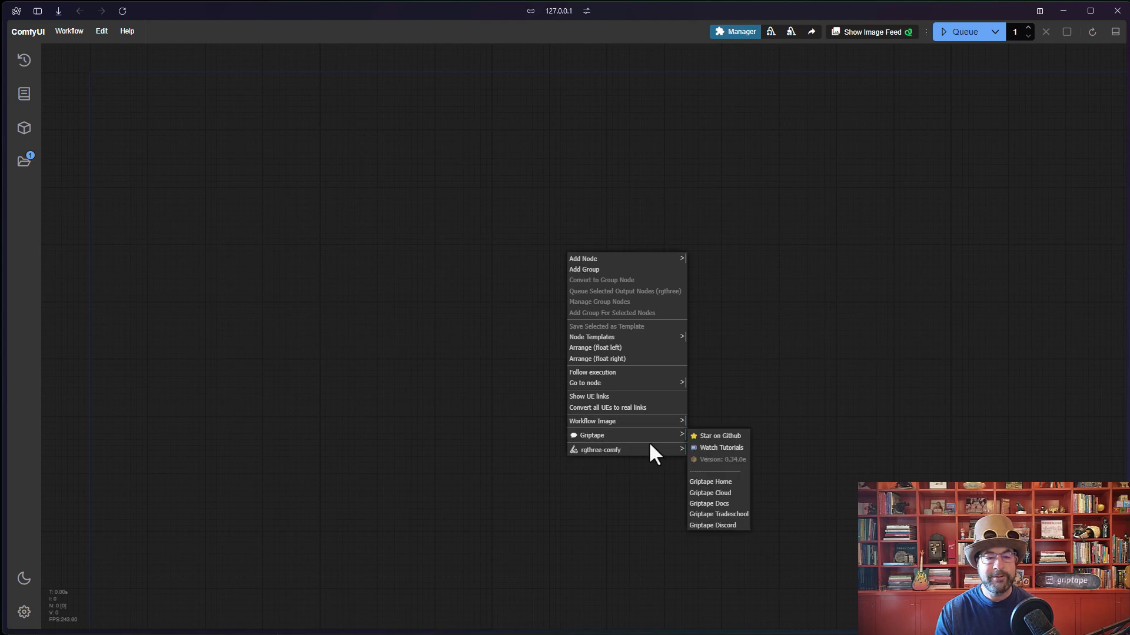
Open the ComfyUI-Griptape GitHub repository and scroll its README to the API key provider links
{"action": "left_click", "coordinate": [702, 438]}
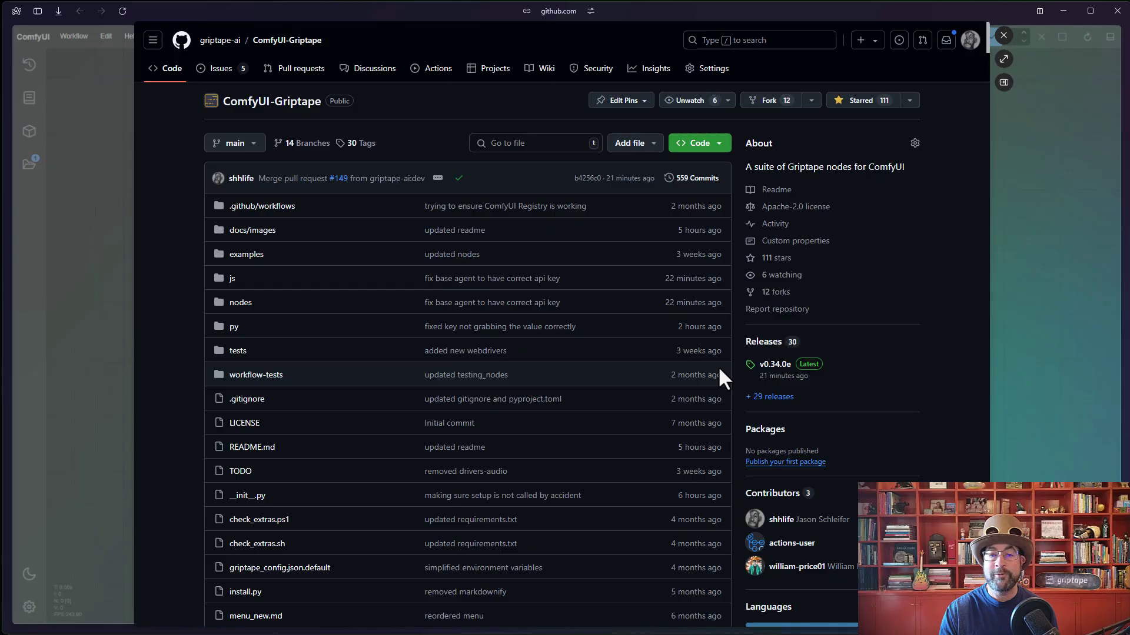
{"action": "scroll", "coordinate": [719, 369], "scroll_direction": "down", "scroll_amount": 4}
{"action": "left_click_drag", "start_coordinate": [982, 51], "coordinate": [945, 516]}
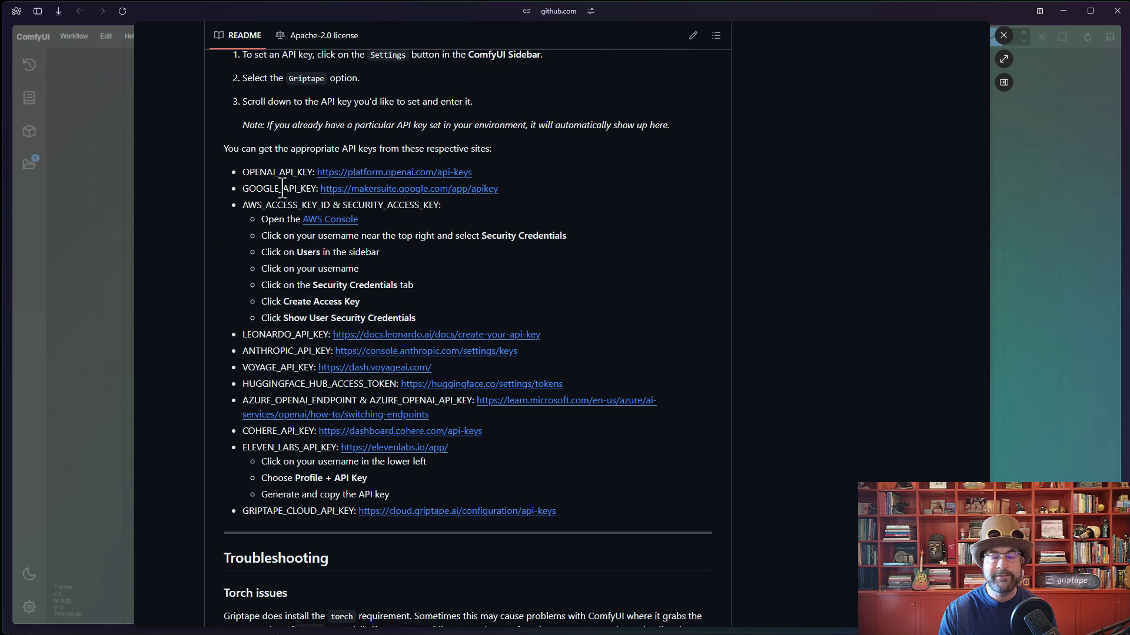
{"action": "scroll", "coordinate": [292, 205], "scroll_direction": "up", "scroll_amount": 1}
{"action": "scroll", "coordinate": [293, 206], "scroll_direction": "up", "scroll_amount": 1}
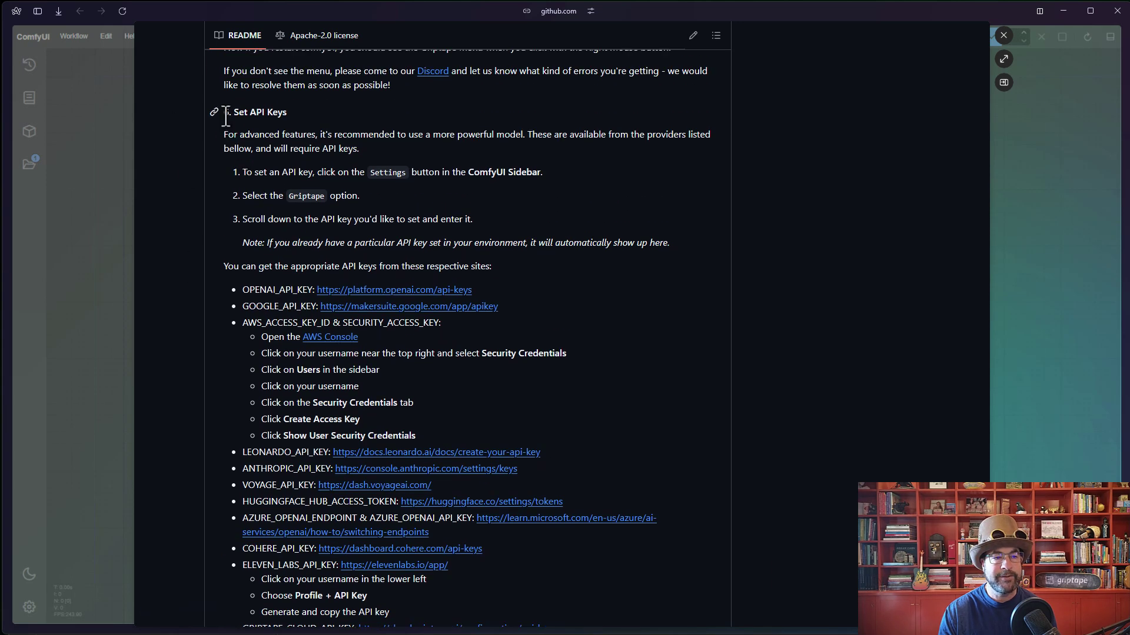
{"action": "scroll", "coordinate": [328, 136], "scroll_direction": "down", "scroll_amount": 2}
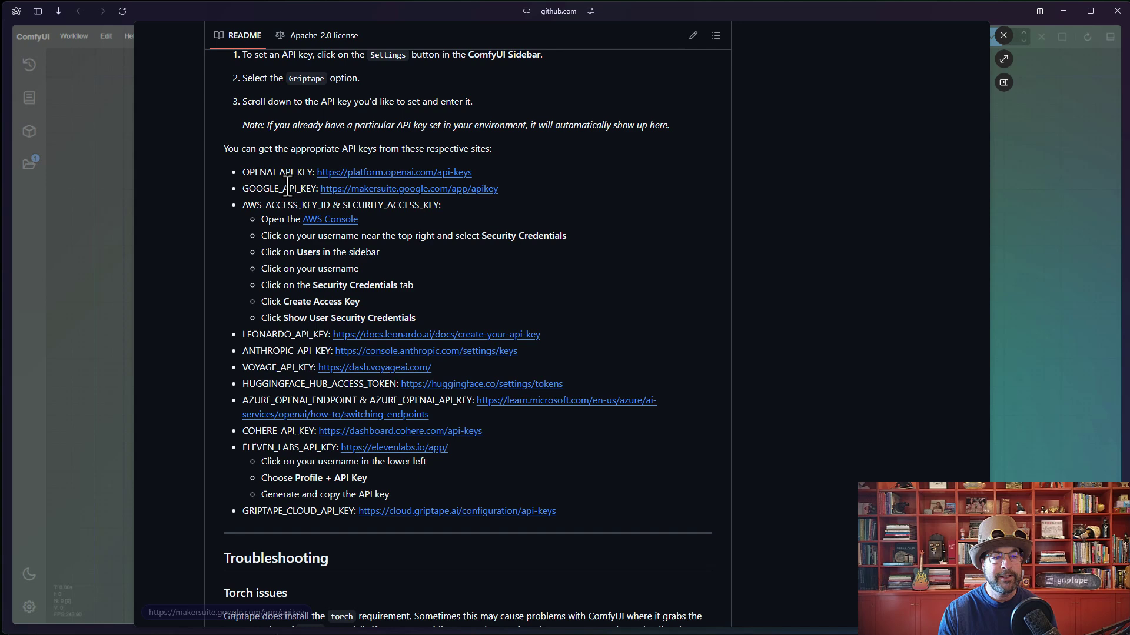
Create an OpenAI secret key named MyGriptapeAPIKEY, copy it, and close the OpenAI page
{"action": "left_click", "coordinate": [350, 173]}
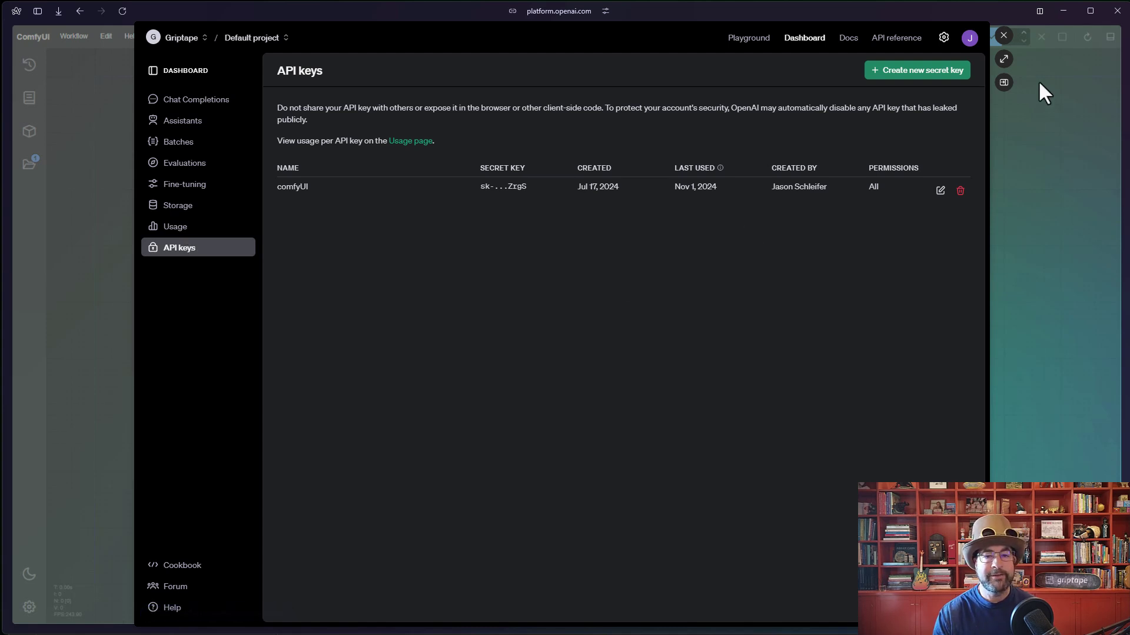
{"action": "left_click", "coordinate": [929, 73]}
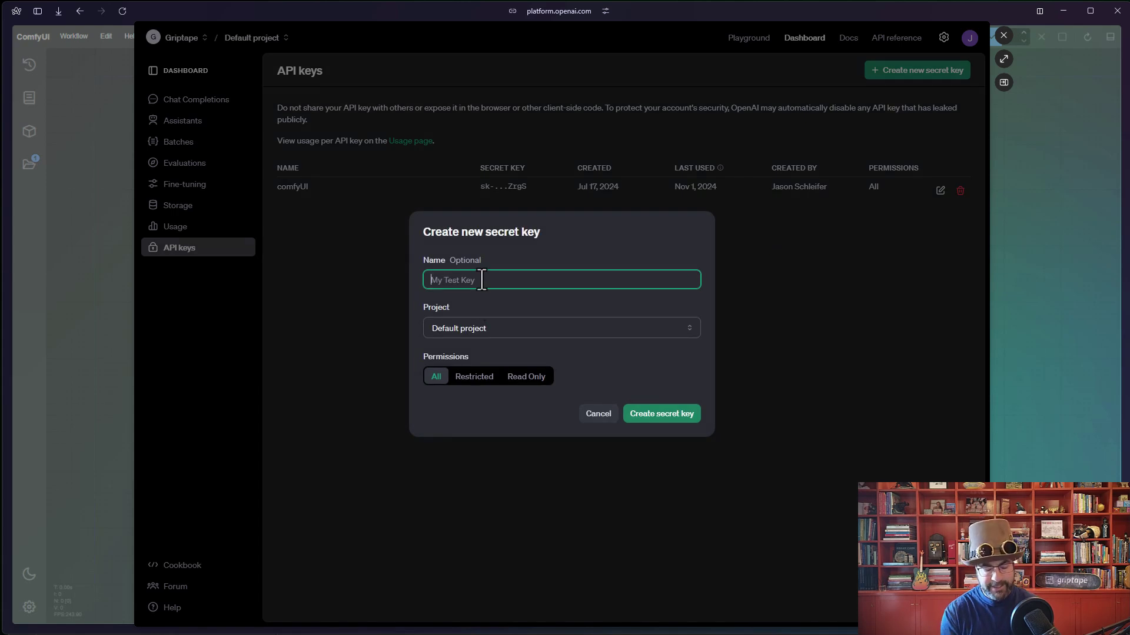
{"action": "type", "text": "MyGriptapeAPIKEY"}
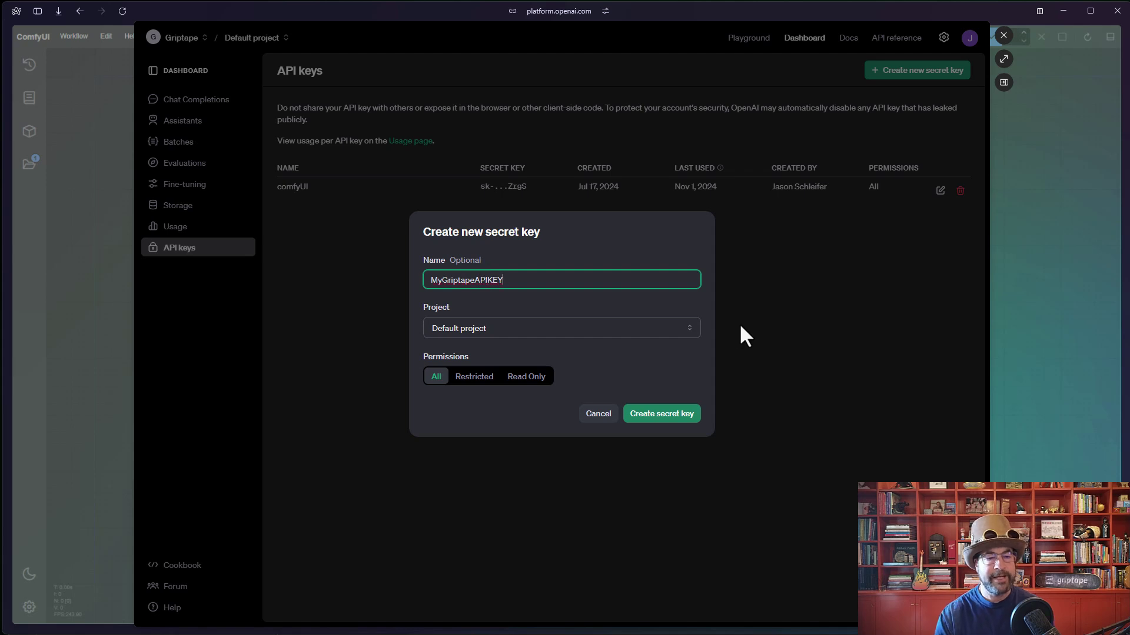
{"action": "left_click", "coordinate": [673, 419]}
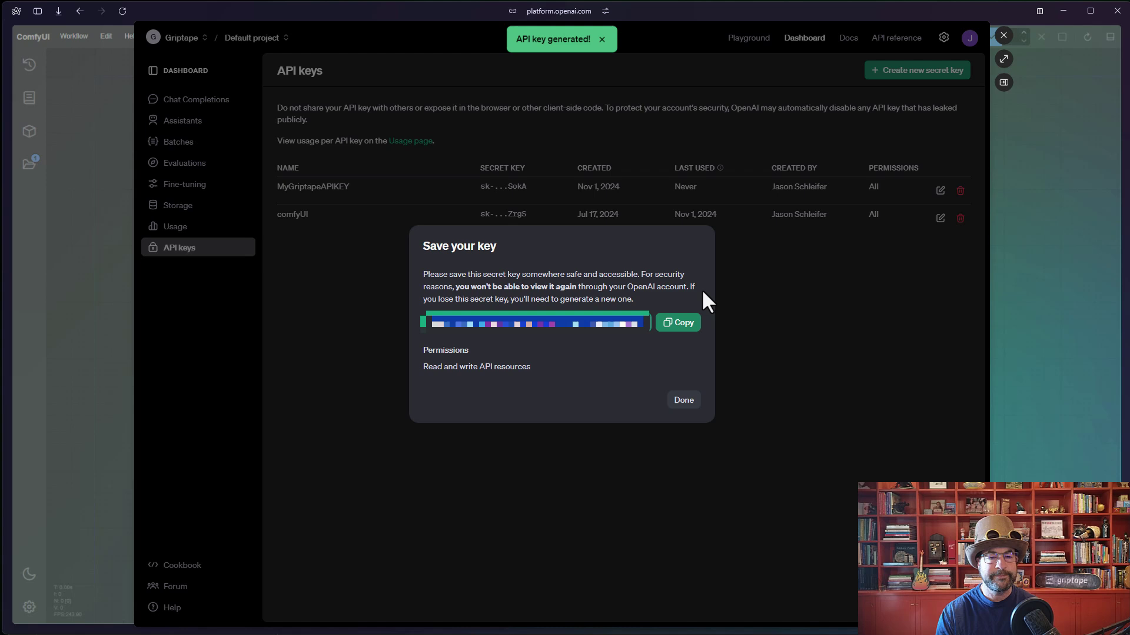
{"action": "left_click", "coordinate": [678, 324]}
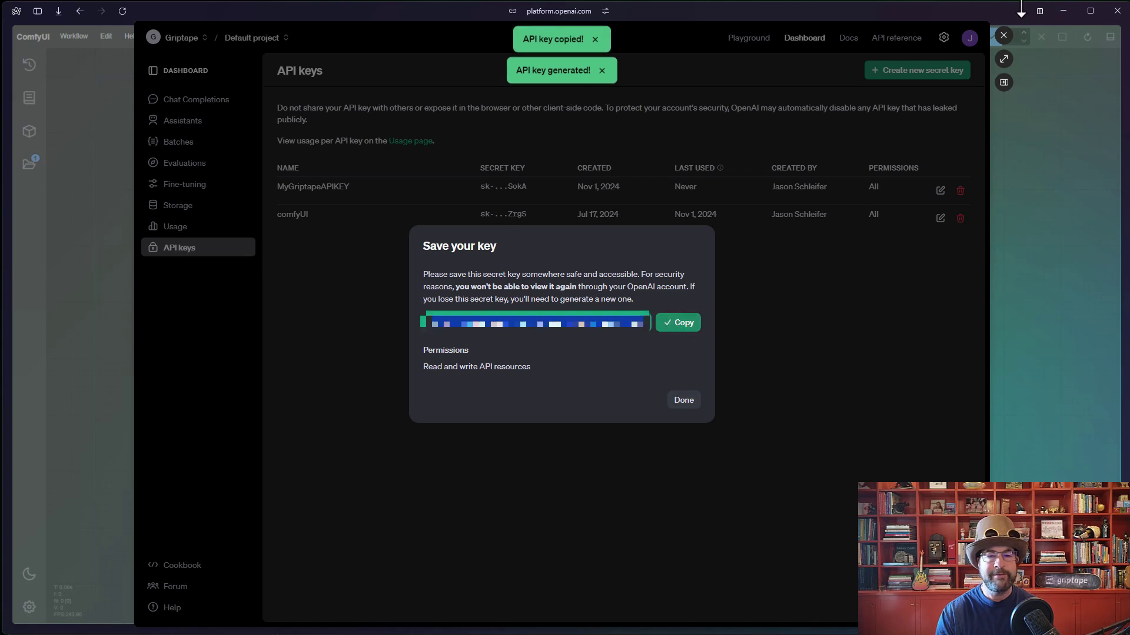
{"action": "left_click", "coordinate": [1004, 36]}
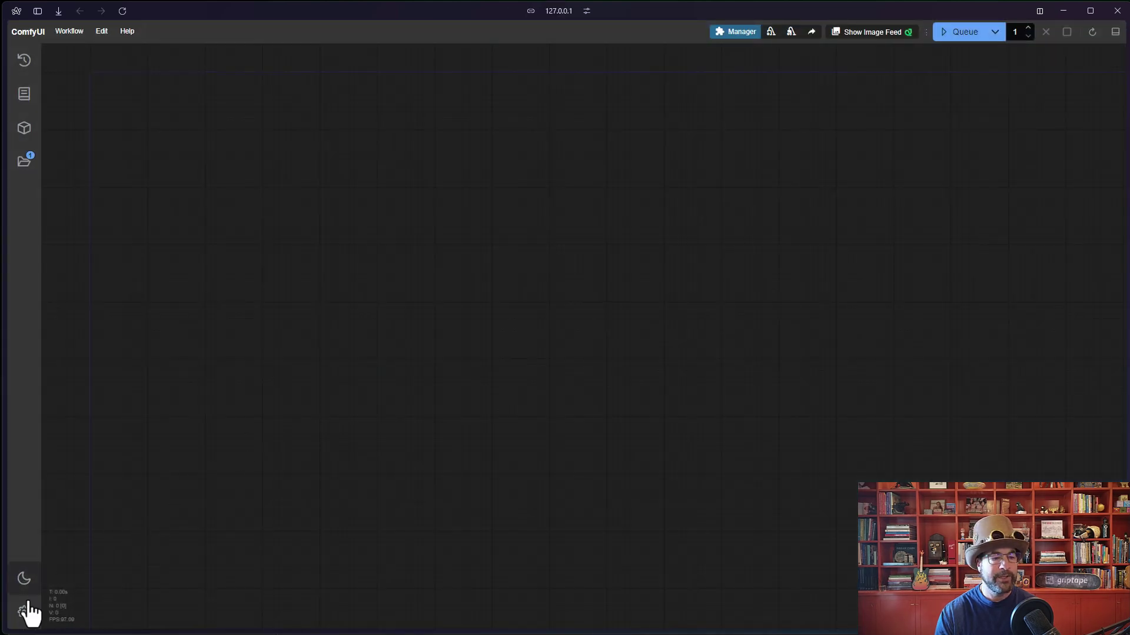
Paste the copied key into Griptape's OPENAI_API_KEY setting, close Settings, and reload with Ctrl+R
{"action": "left_click", "coordinate": [23, 613]}
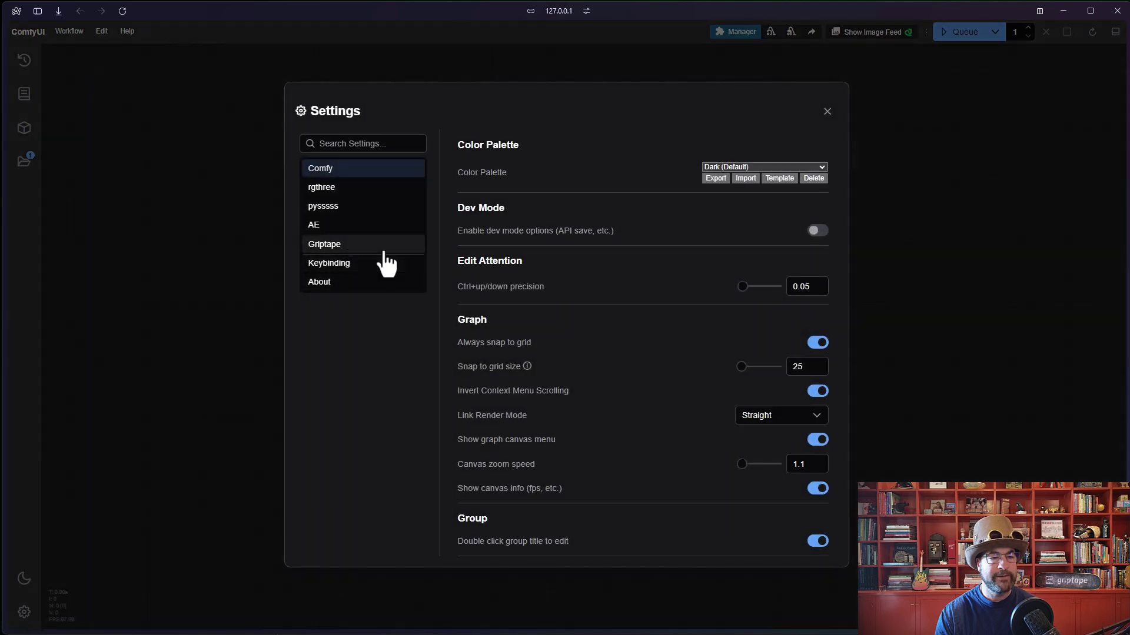
{"action": "left_click", "coordinate": [411, 245]}
{"action": "scroll", "coordinate": [829, 236], "scroll_direction": "down", "scroll_amount": 10}
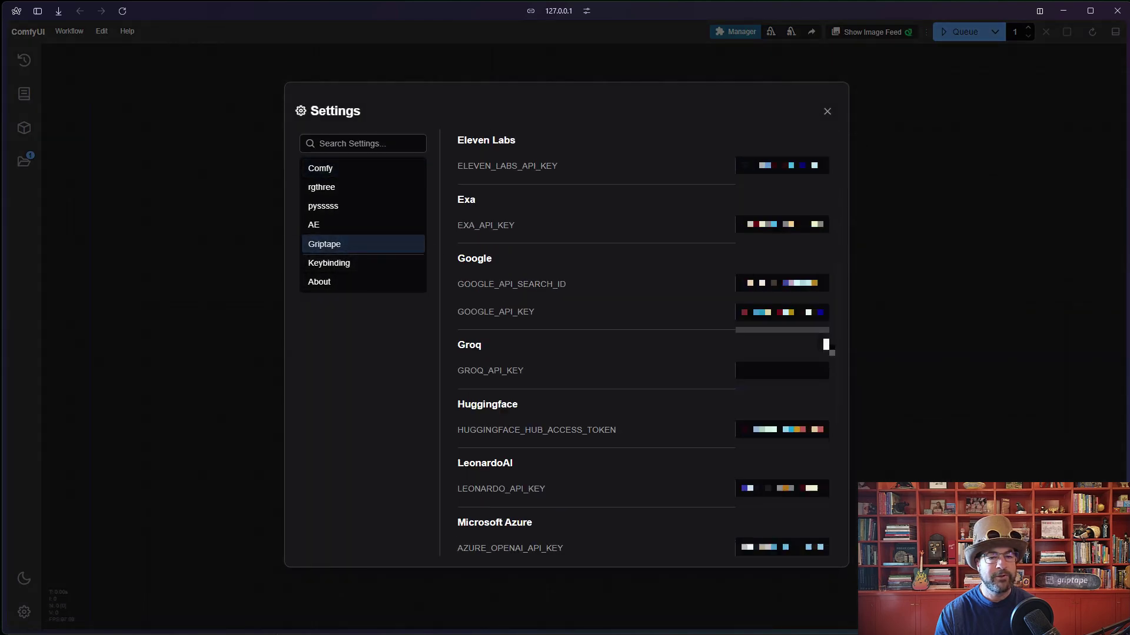
{"action": "scroll", "coordinate": [819, 403], "scroll_direction": "down", "scroll_amount": 2}
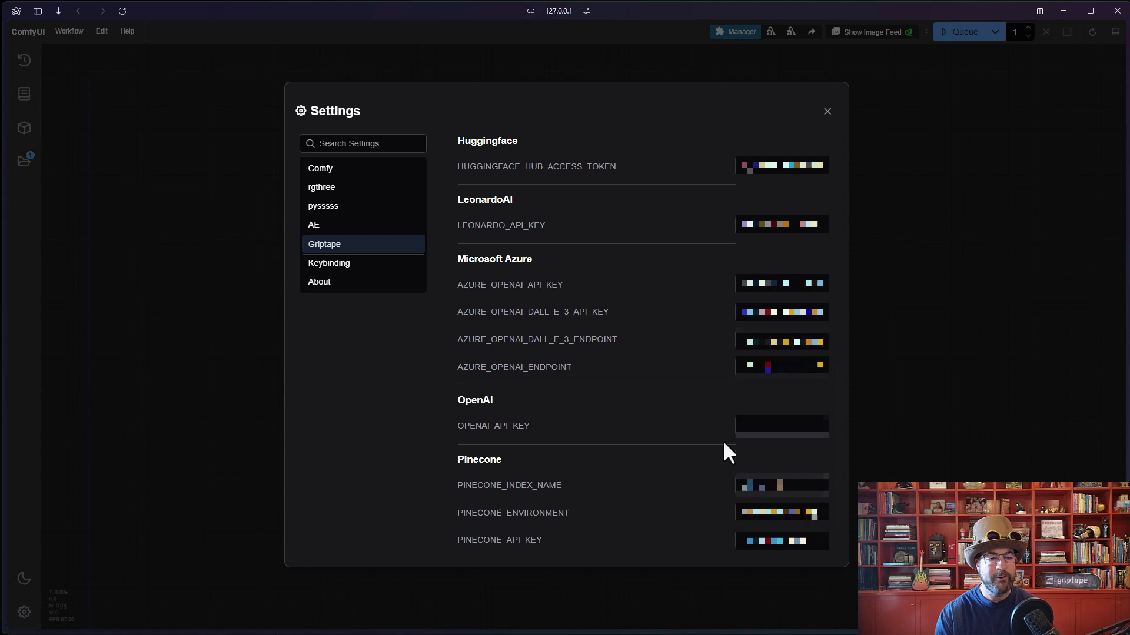
{"action": "left_click", "coordinate": [755, 433]}
{"action": "key", "text": "ctrl+v"}
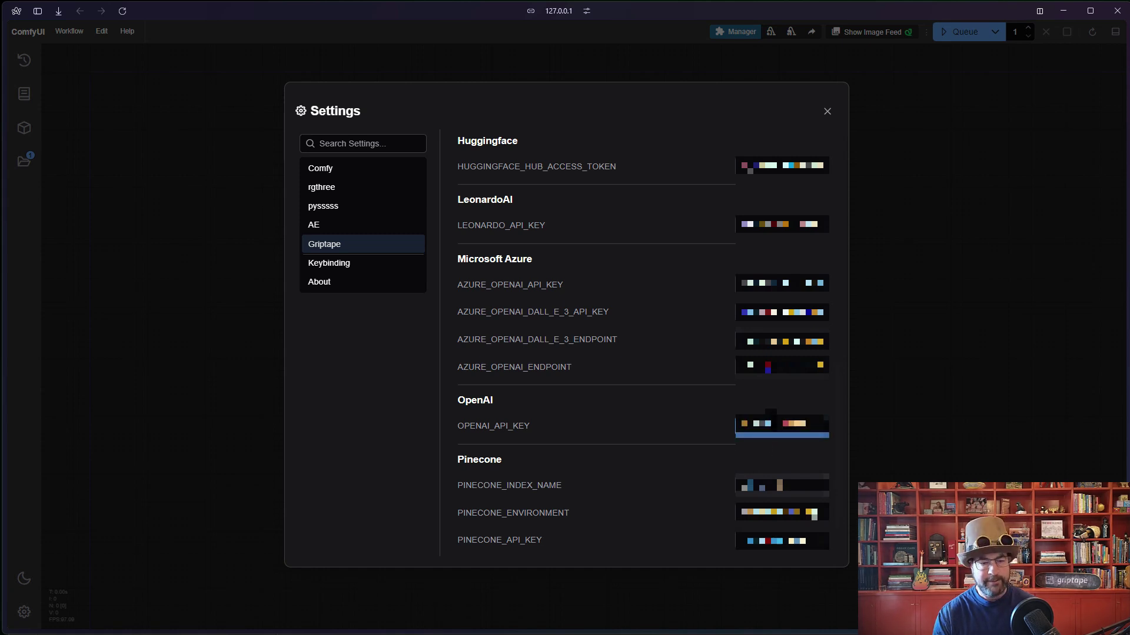
{"action": "left_click", "coordinate": [775, 406]}
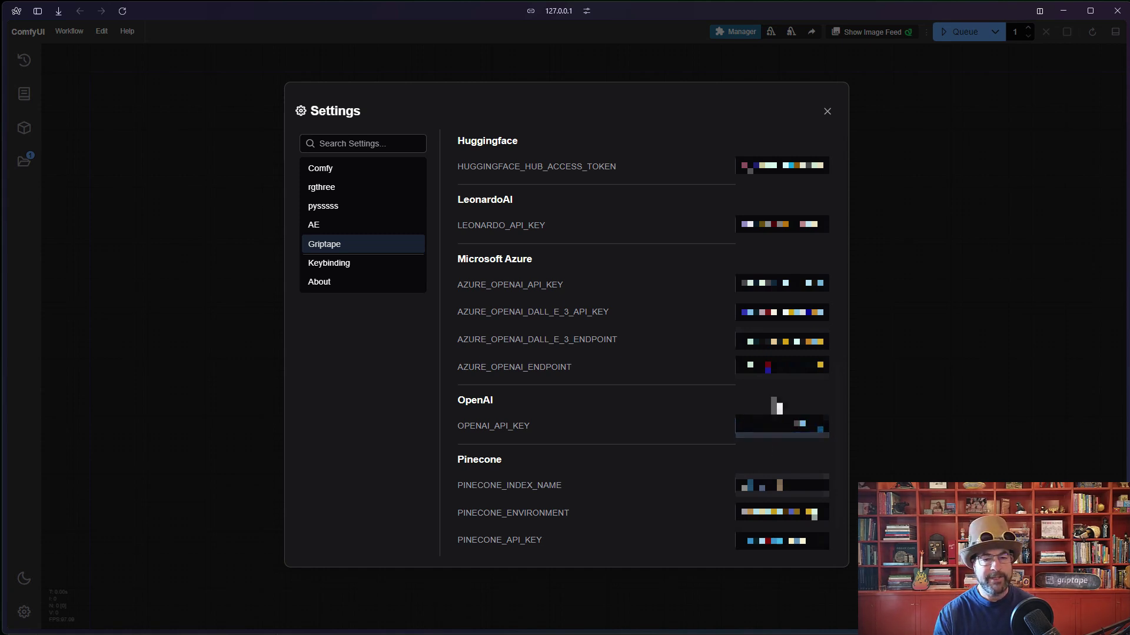
{"action": "left_click", "coordinate": [827, 112]}
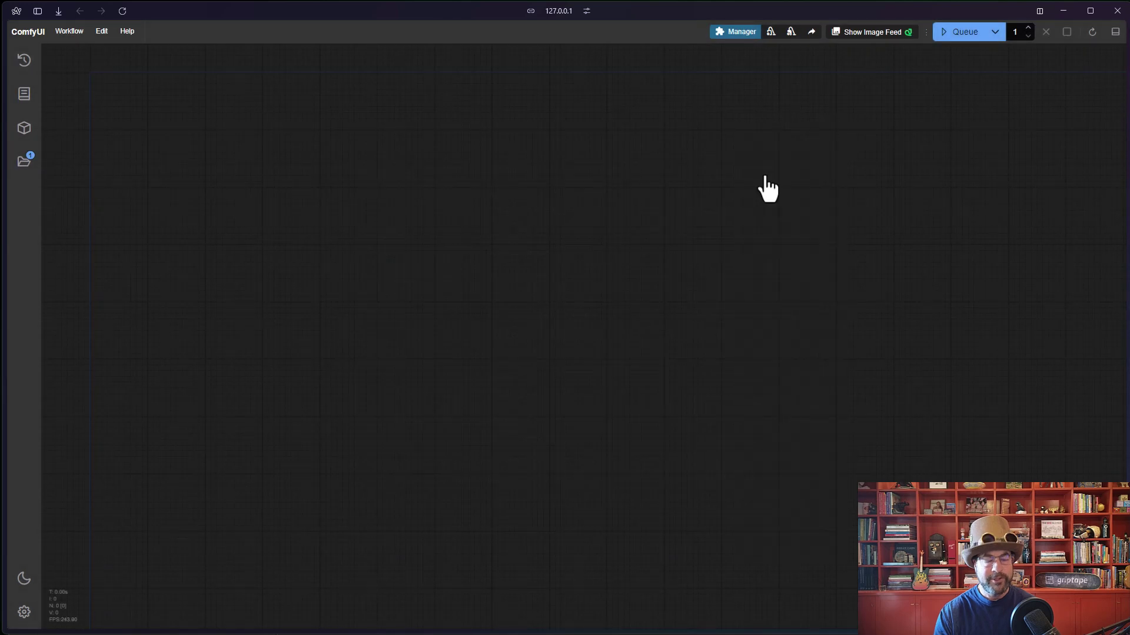
{"action": "key", "text": "ctrl+r"}
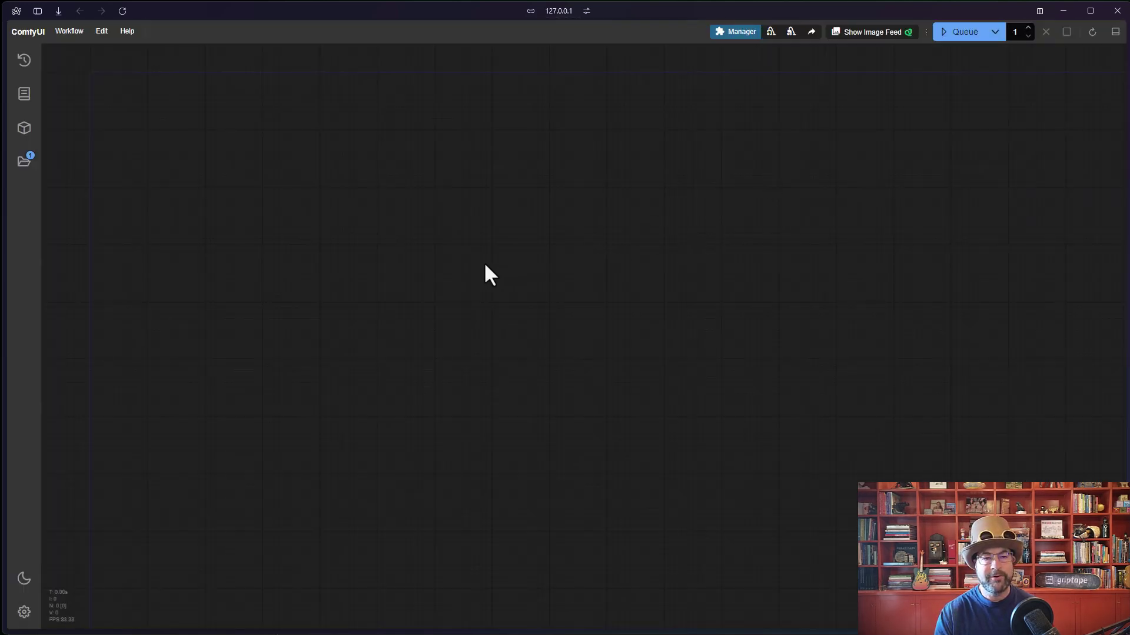
Add a Griptape Create: Agent node via Add Node > Griptape > Agent and move it left
{"action": "right_click", "coordinate": [472, 265]}
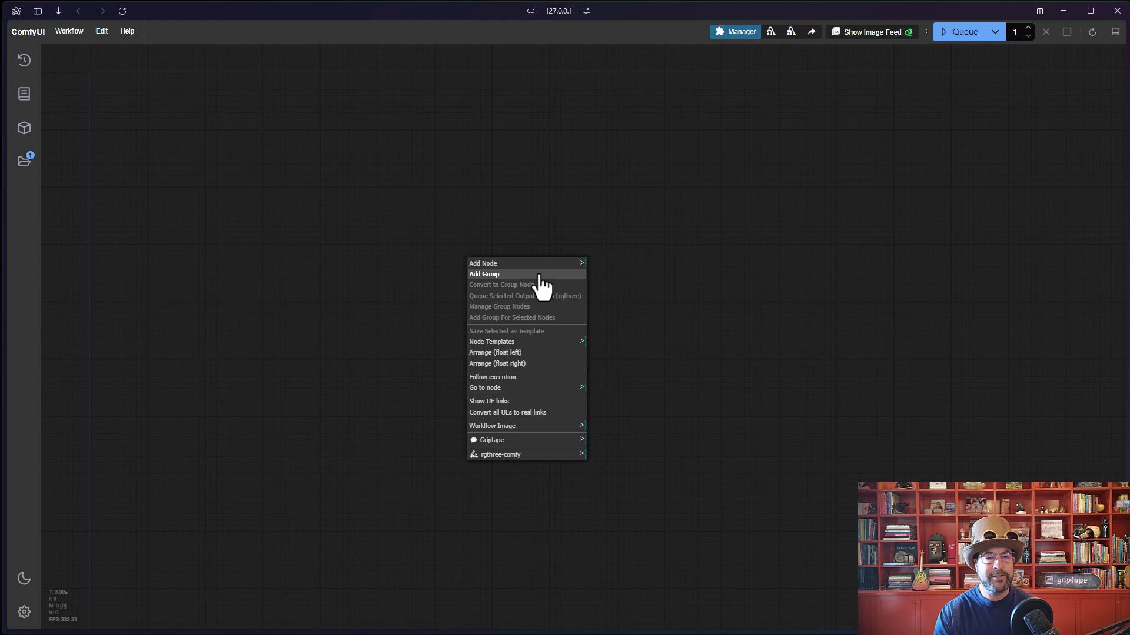
{"action": "left_click", "coordinate": [505, 264]}
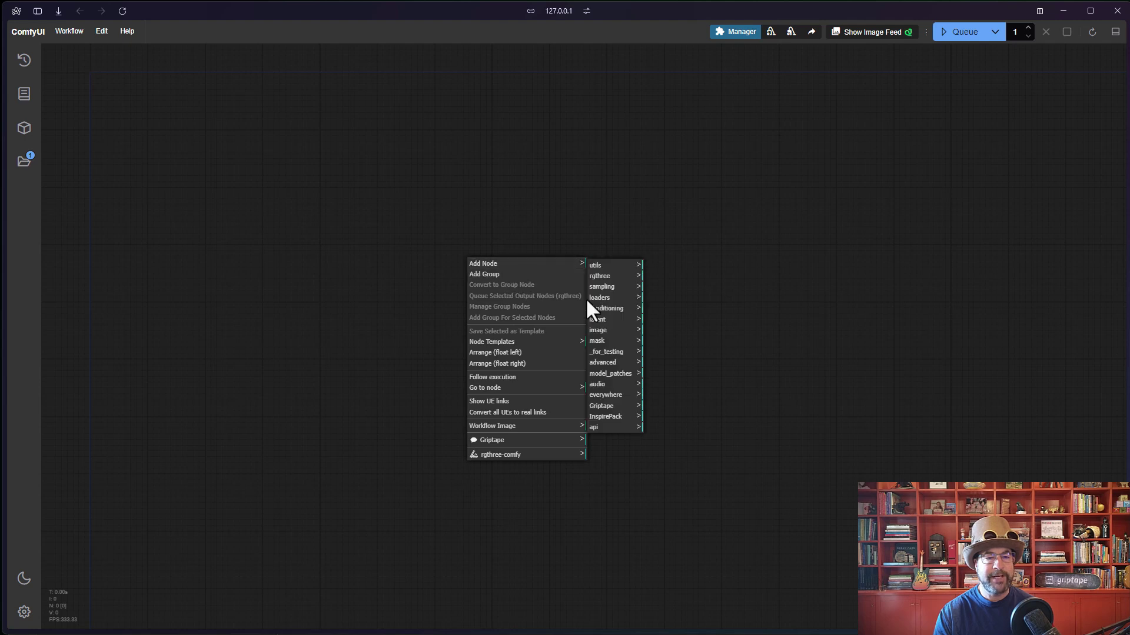
{"action": "left_click", "coordinate": [602, 406]}
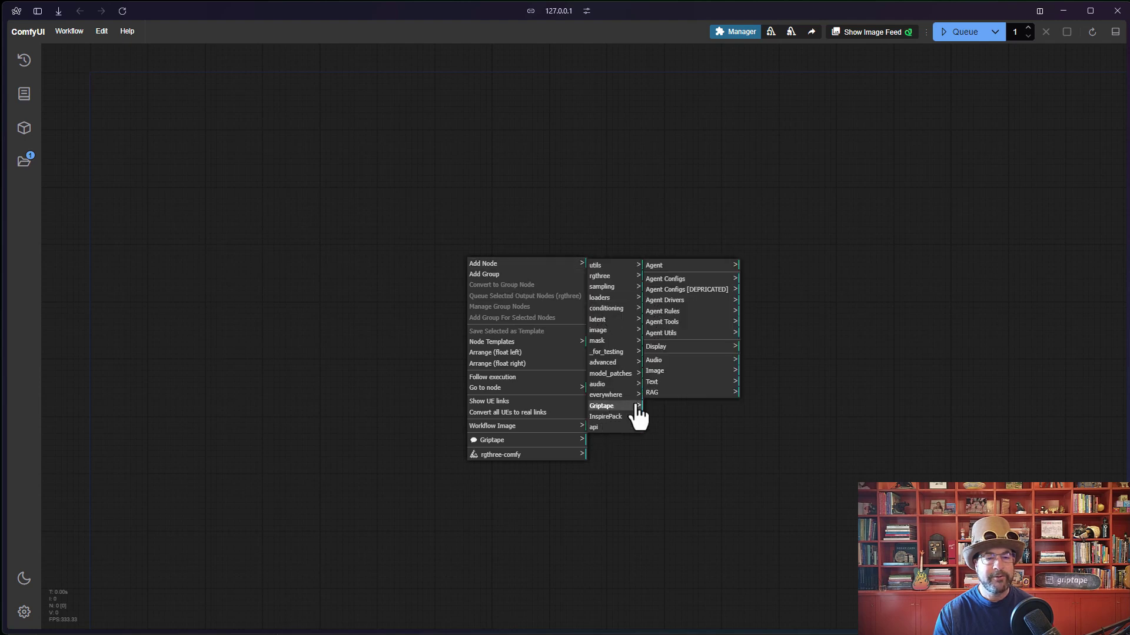
{"action": "left_click", "coordinate": [656, 265]}
{"action": "left_click", "coordinate": [772, 268]}
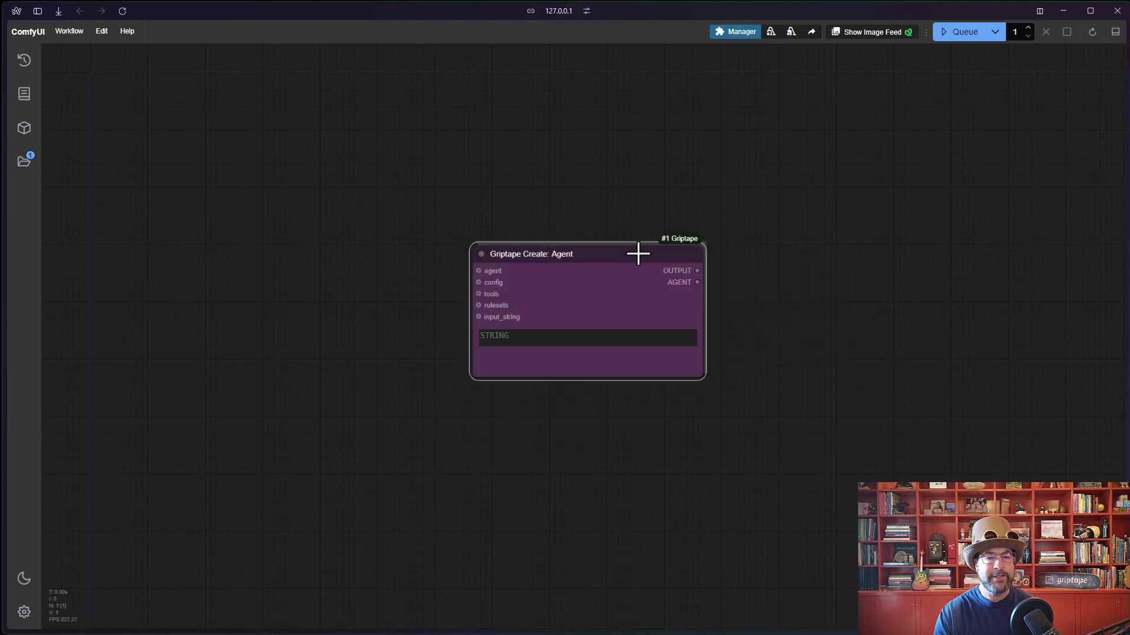
{"action": "left_click_drag", "start_coordinate": [637, 252], "coordinate": [506, 249]}
Add a Griptape Display: Text node and connect the Agent's OUTPUT to its INPUT
{"action": "right_click", "coordinate": [607, 277]}
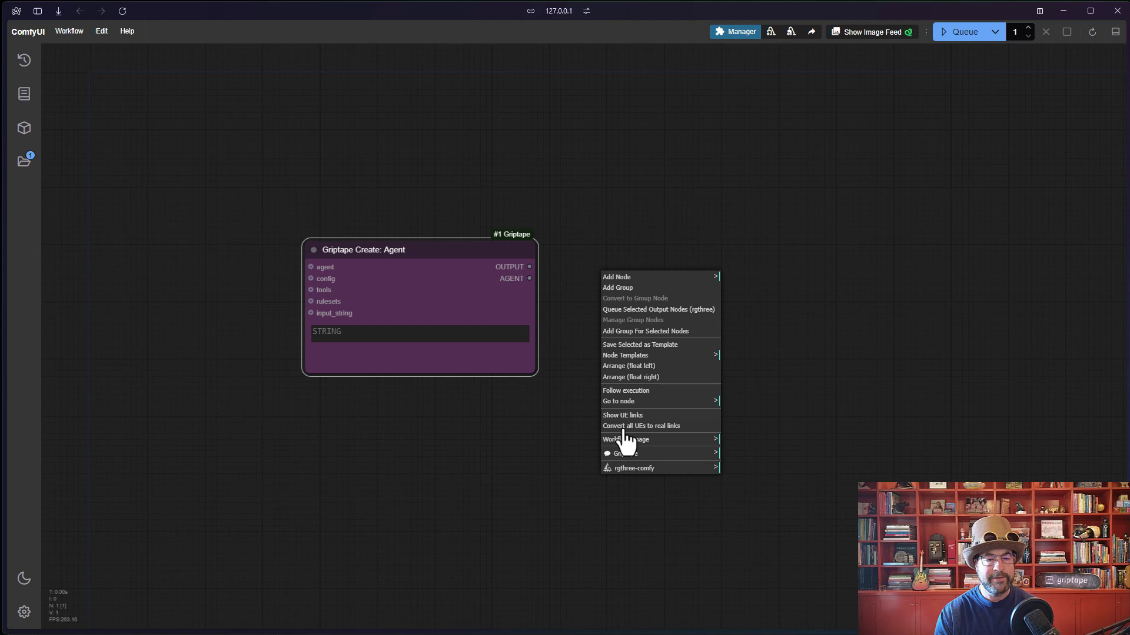
{"action": "left_click", "coordinate": [647, 278]}
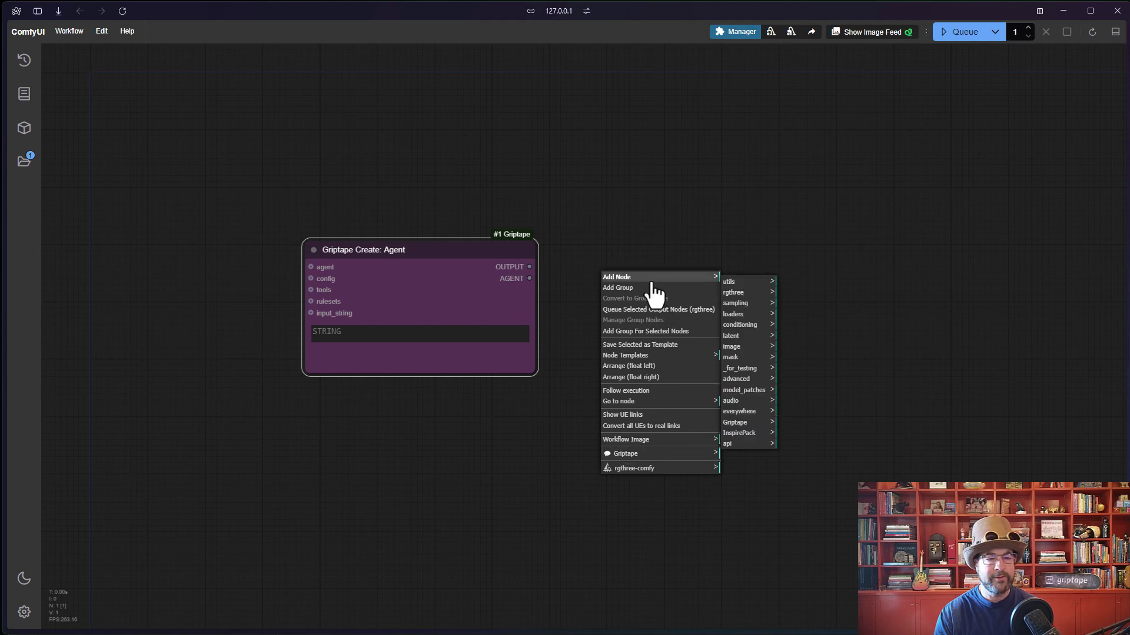
{"action": "left_click", "coordinate": [736, 422]}
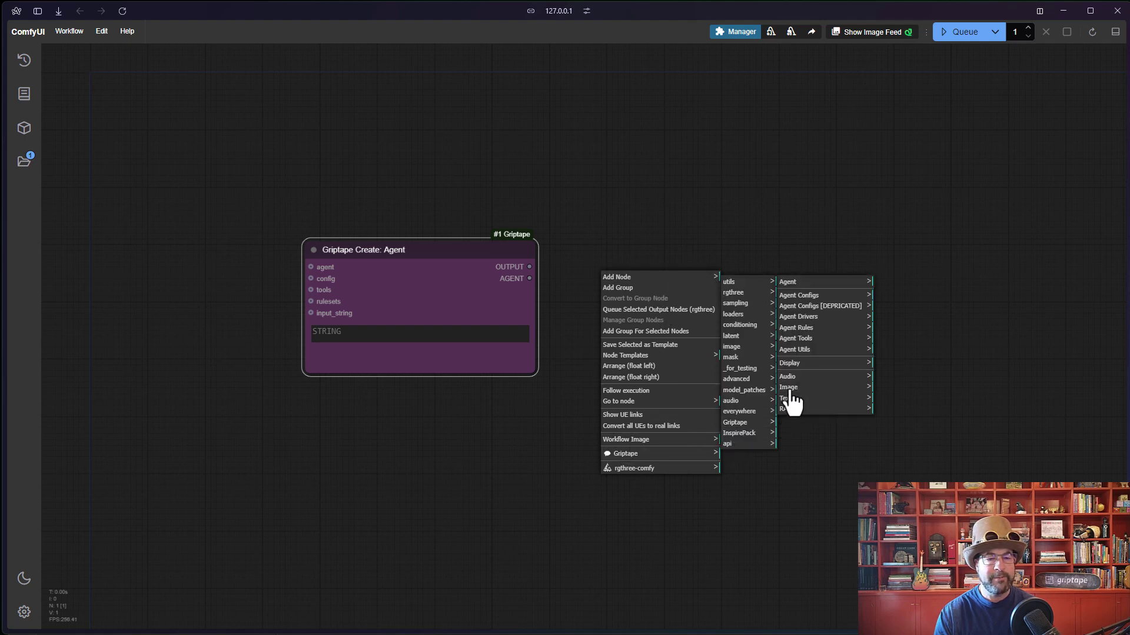
{"action": "left_click", "coordinate": [787, 398]}
{"action": "left_click", "coordinate": [905, 291]}
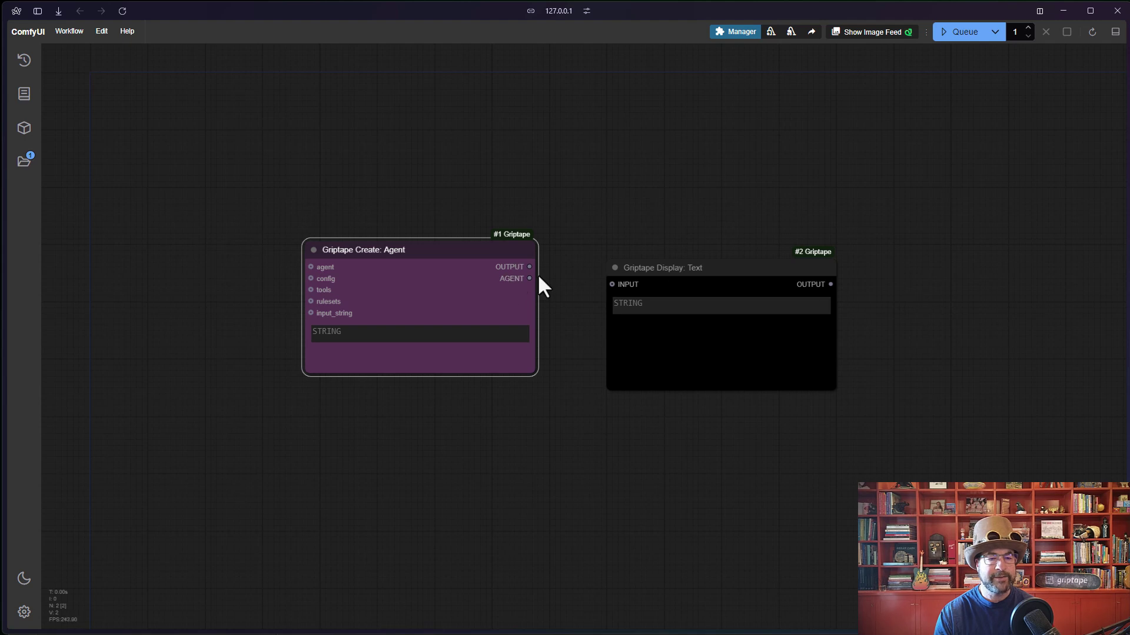
{"action": "left_click_drag", "start_coordinate": [530, 266], "coordinate": [622, 291]}
{"action": "left_click", "coordinate": [421, 341]}
Enter the prompt 'Hi, how awesome is this?', queue the run, and move Display Text beside the Agent
{"action": "type", "text": "Hi"}
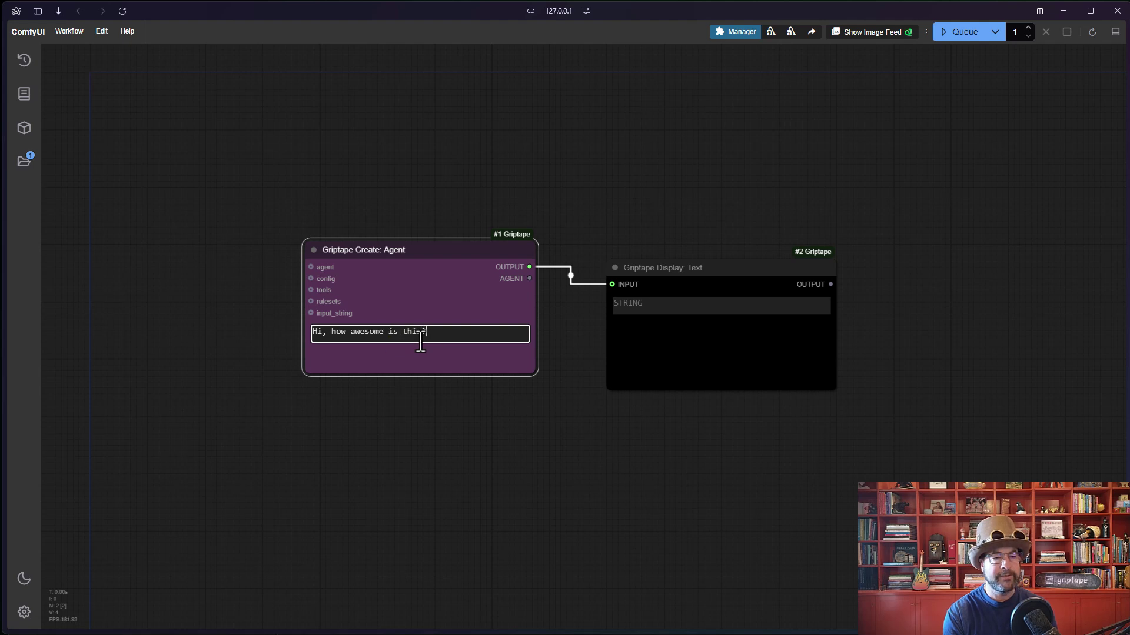
{"action": "left_click", "coordinate": [559, 176]}
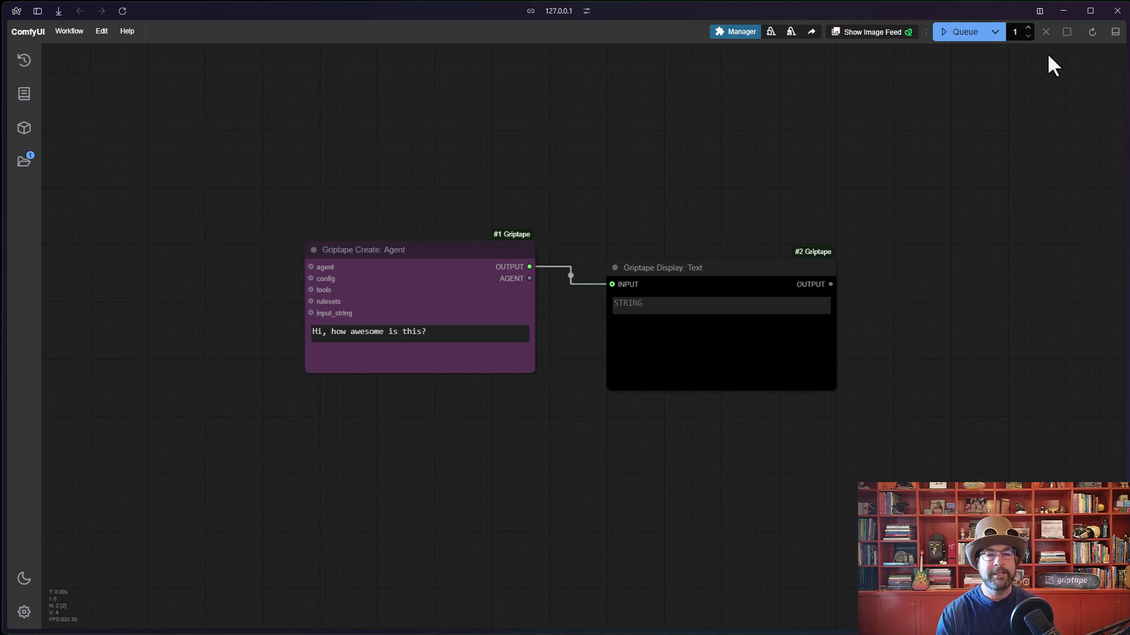
{"action": "left_click", "coordinate": [949, 34]}
{"action": "scroll", "coordinate": [631, 293], "scroll_direction": "up", "scroll_amount": 2}
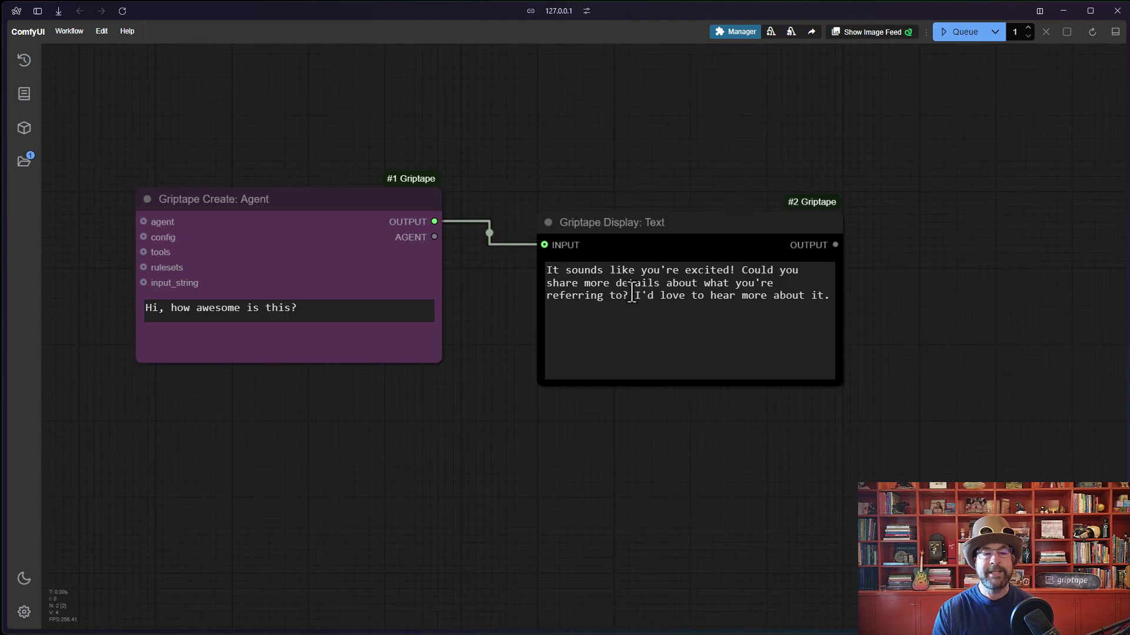
{"action": "left_click_drag", "start_coordinate": [634, 232], "coordinate": [615, 190]}
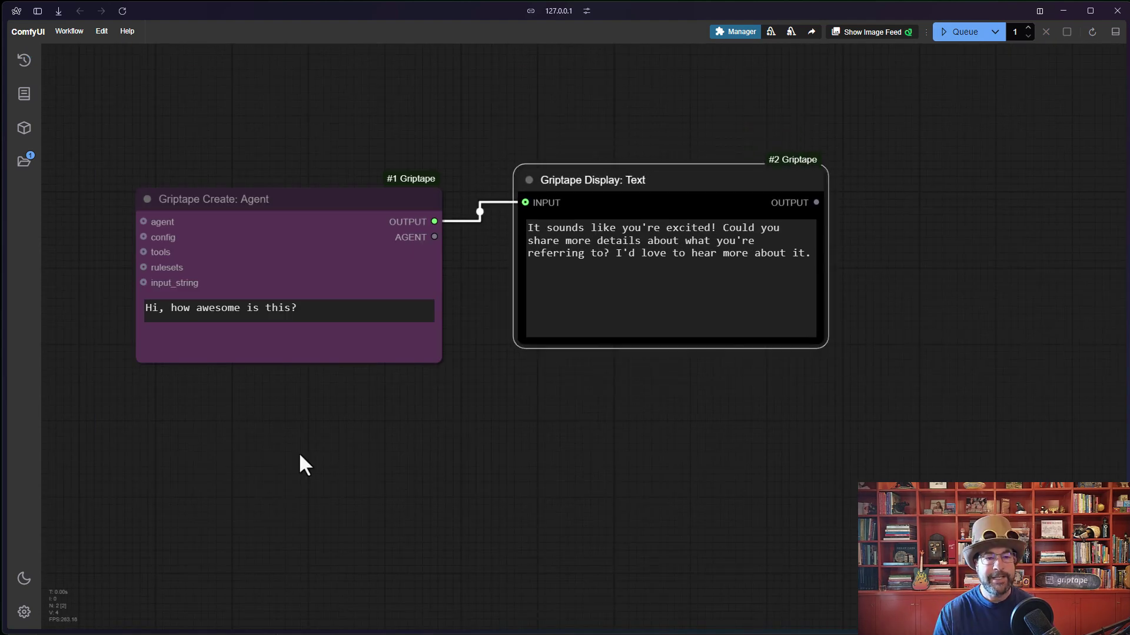
Overwrite Griptape's OPENAI_API_KEY setting with the invalid text 'Not working!'
{"action": "left_click", "coordinate": [24, 611]}
{"action": "left_click", "coordinate": [343, 247]}
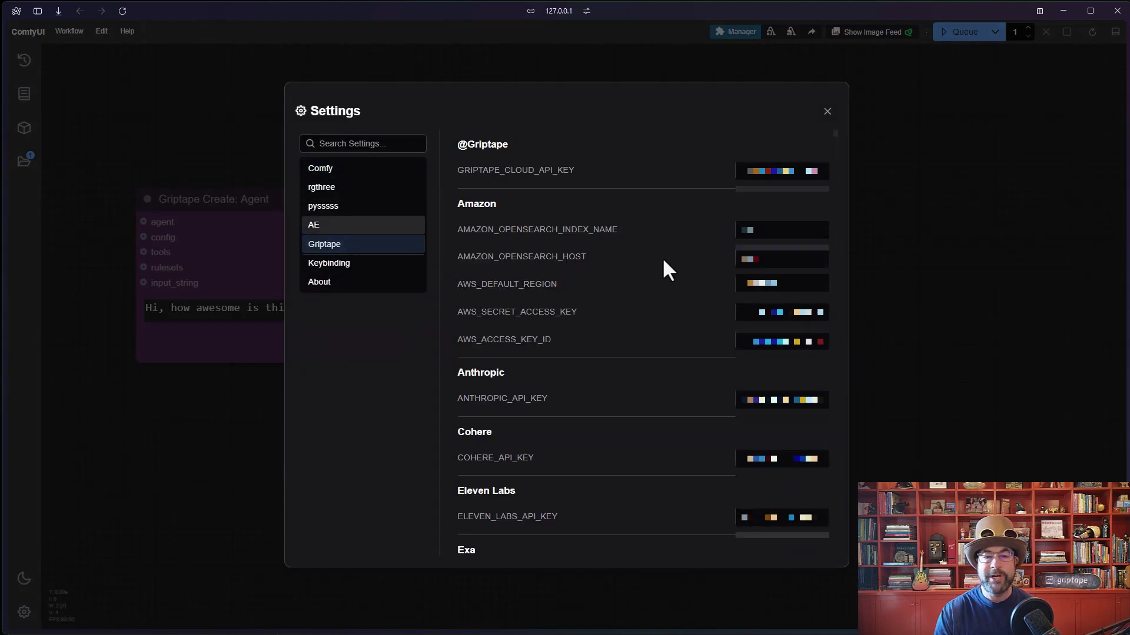
{"action": "scroll", "coordinate": [665, 270], "scroll_direction": "down", "scroll_amount": 10}
{"action": "scroll", "coordinate": [676, 308], "scroll_direction": "down", "scroll_amount": 1}
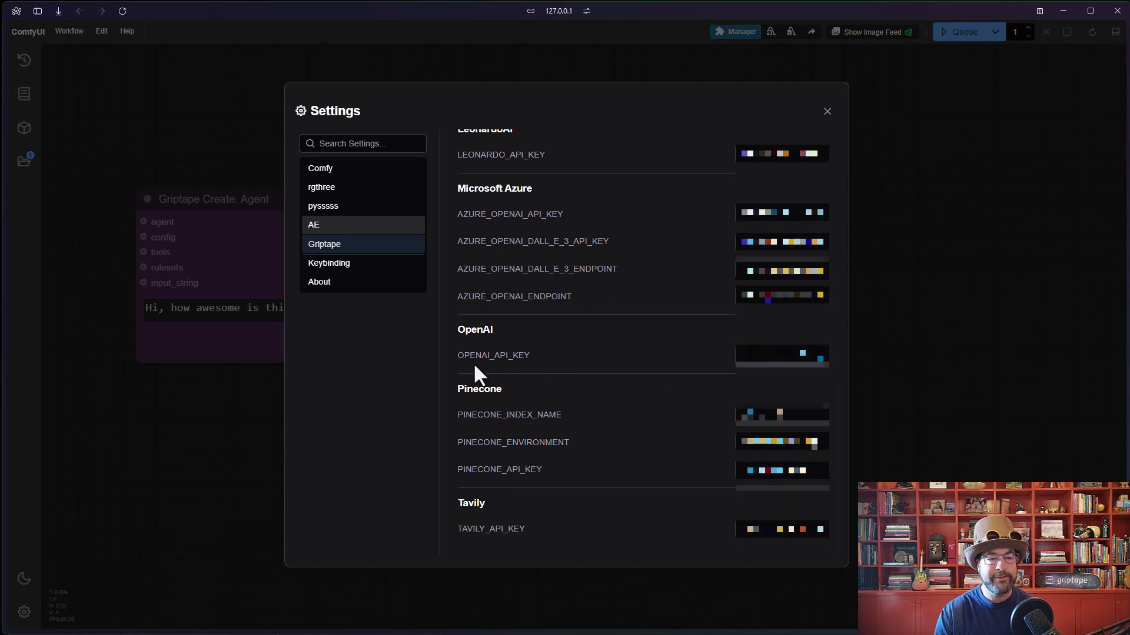
{"action": "left_click_drag", "start_coordinate": [762, 357], "coordinate": [814, 378]}
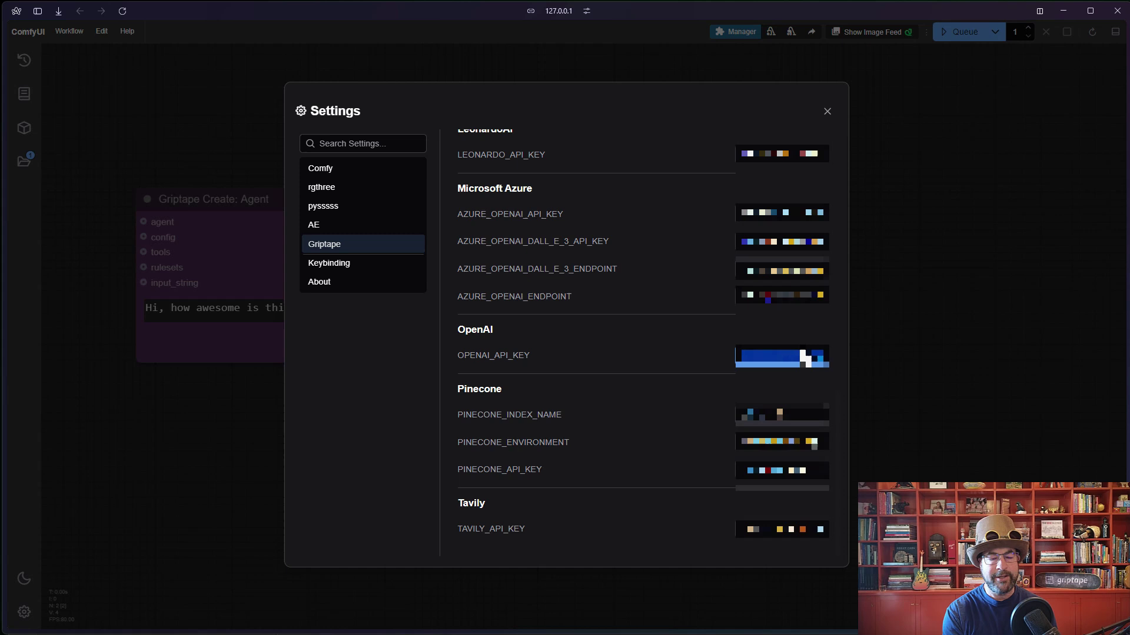
{"action": "type", "text": "Not working!"}
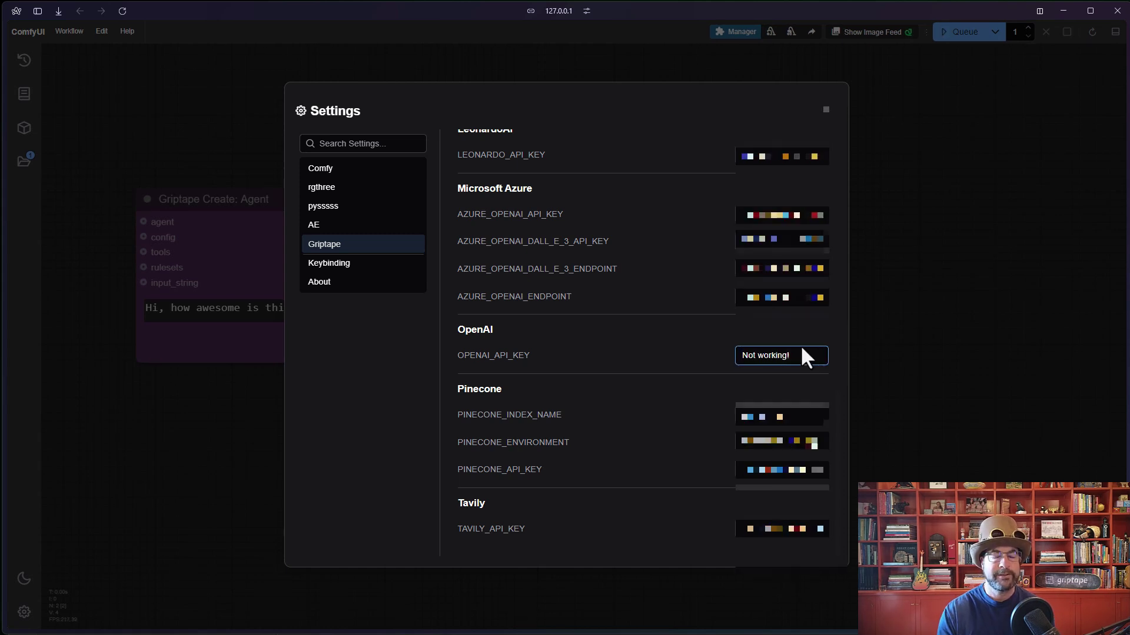
{"action": "left_click", "coordinate": [633, 339]}
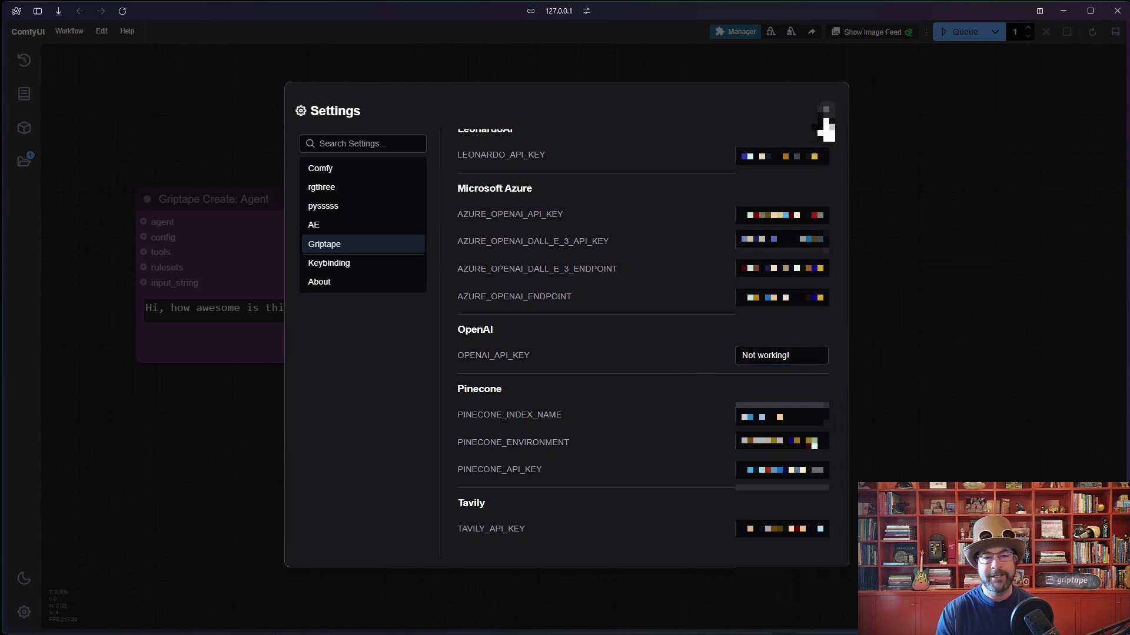
Replace the Agent prompt with 'I love halloween' and run it, producing a 401 invalid key error
{"action": "left_click", "coordinate": [842, 119]}
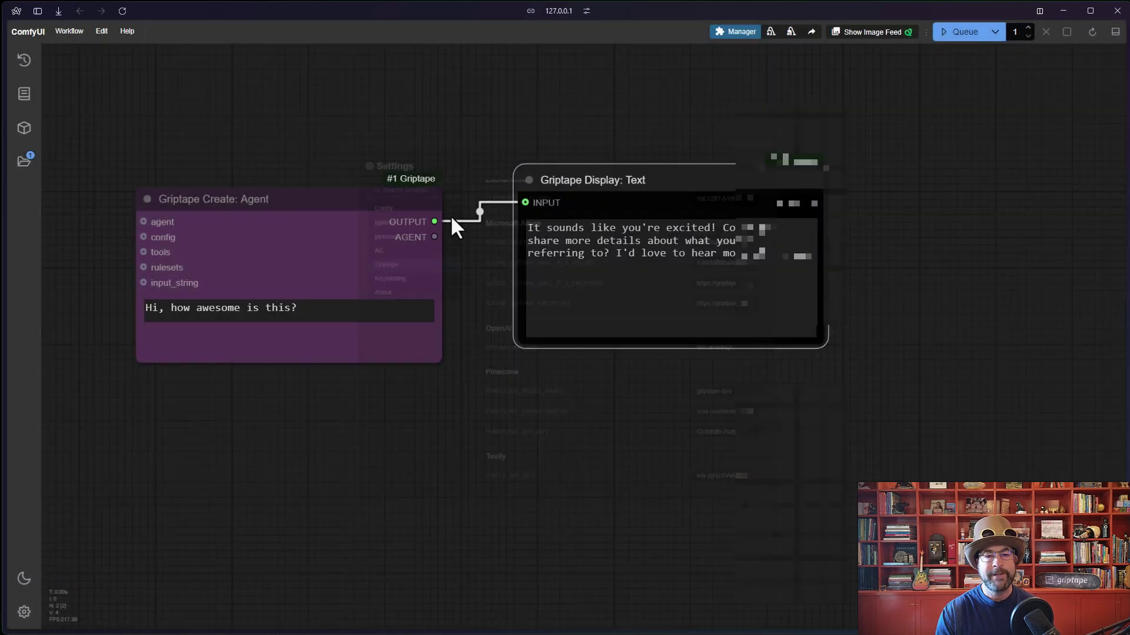
{"action": "triple_click", "coordinate": [214, 307]}
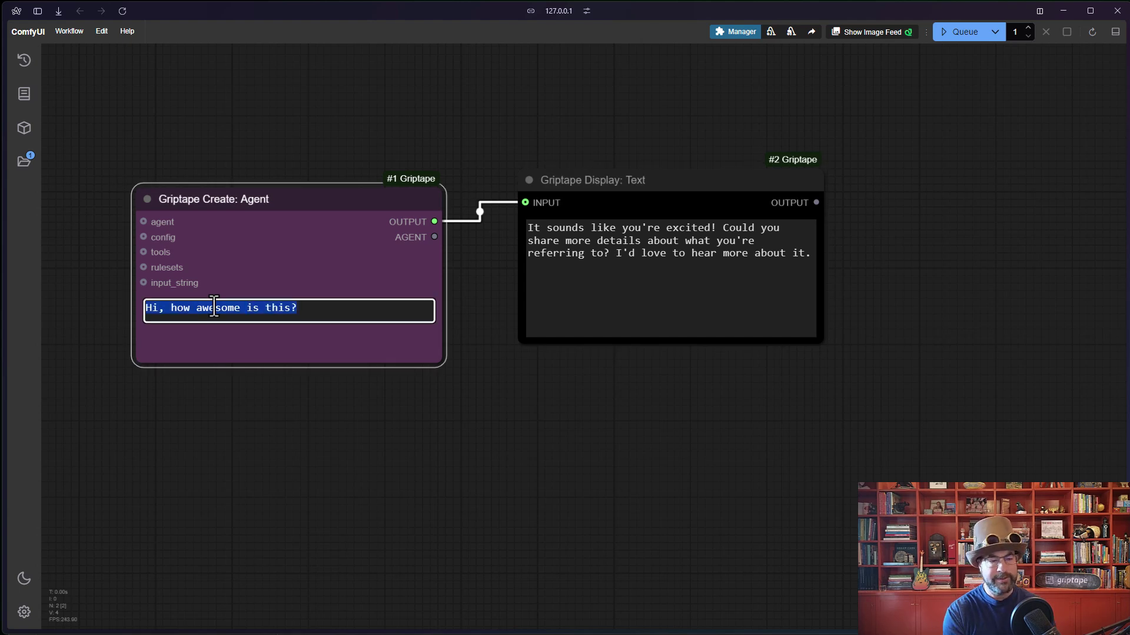
{"action": "type", "text": "I love hall"}
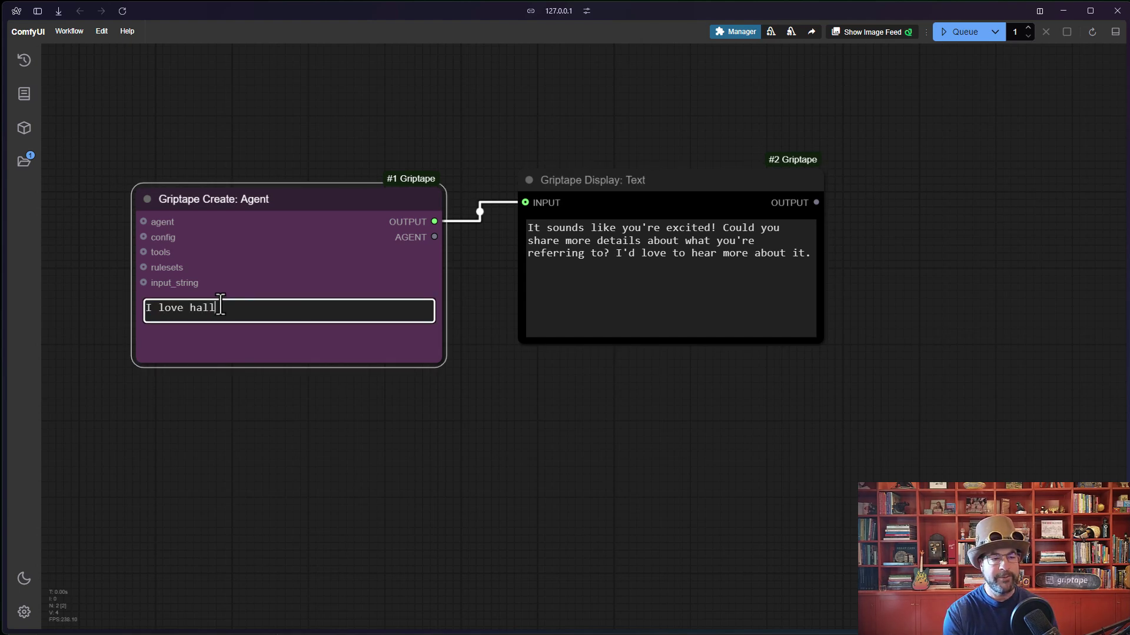
{"action": "type", "text": "oween"}
{"action": "left_click", "coordinate": [893, 91]}
{"action": "key", "text": "ctrl+Return"}
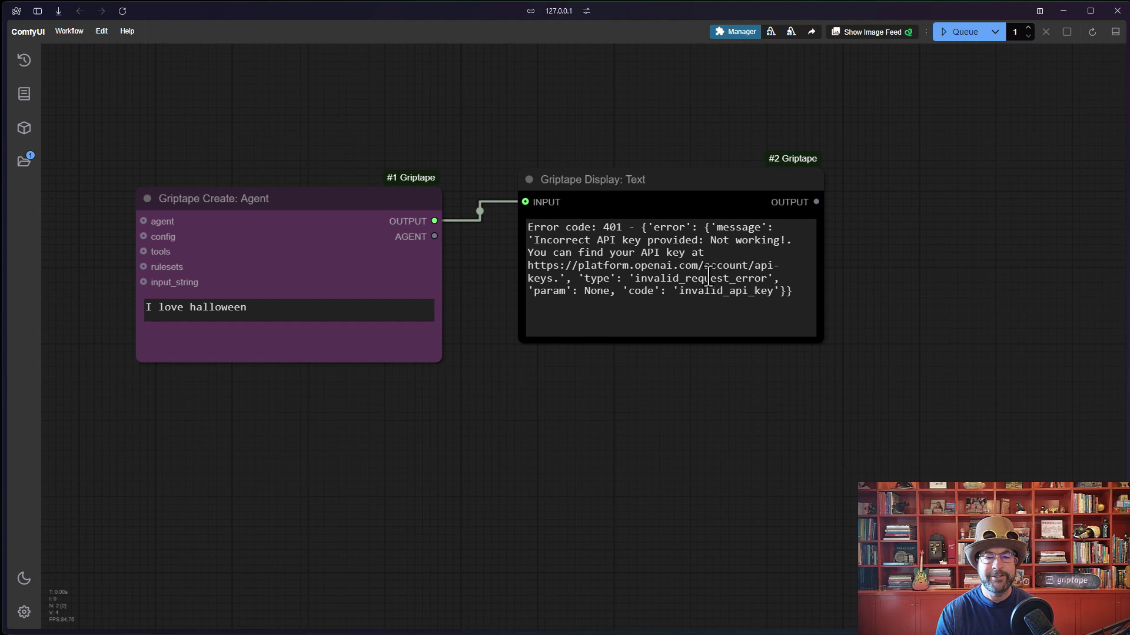
{"action": "left_click", "coordinate": [582, 269]}
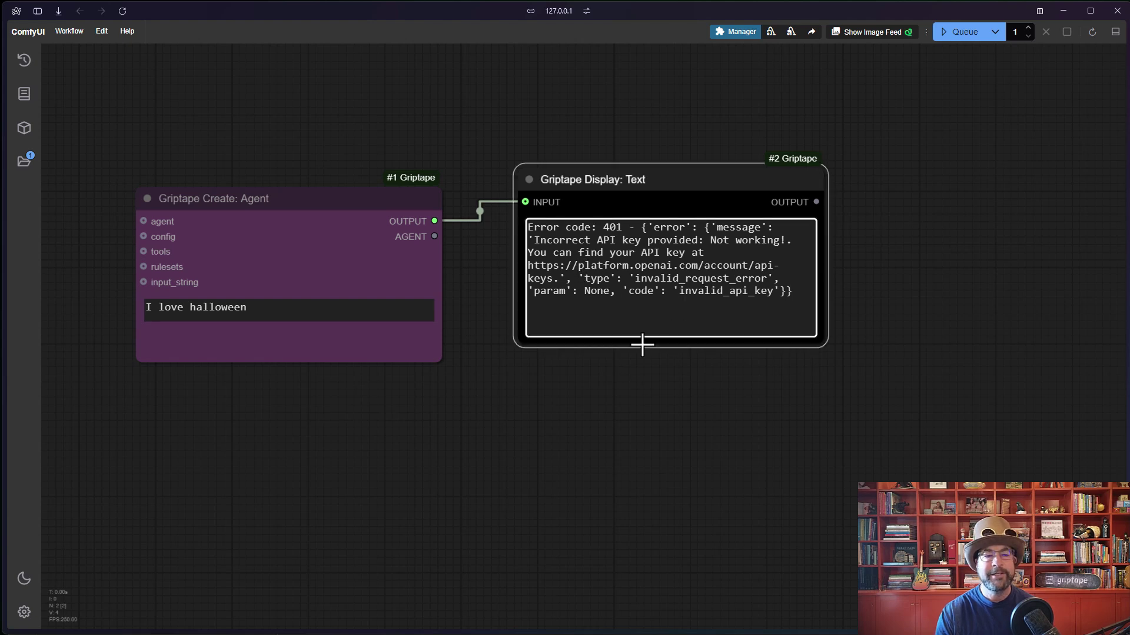
{"action": "left_click", "coordinate": [635, 372]}
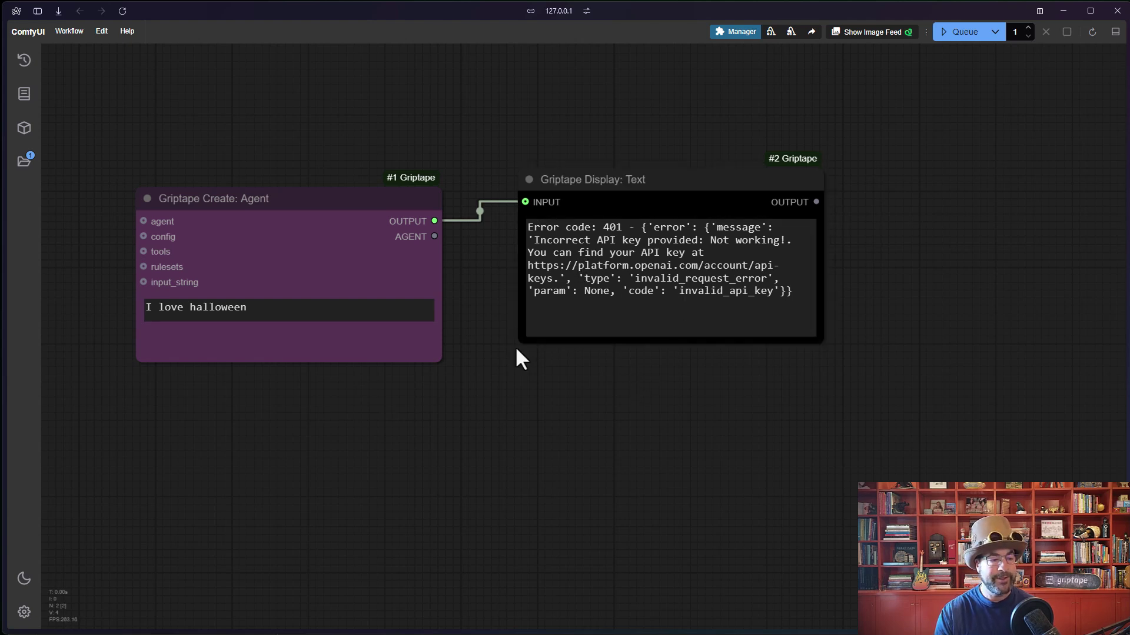
Reopen Settings at the Griptape section and scroll to the API key fields
{"action": "left_click", "coordinate": [24, 612]}
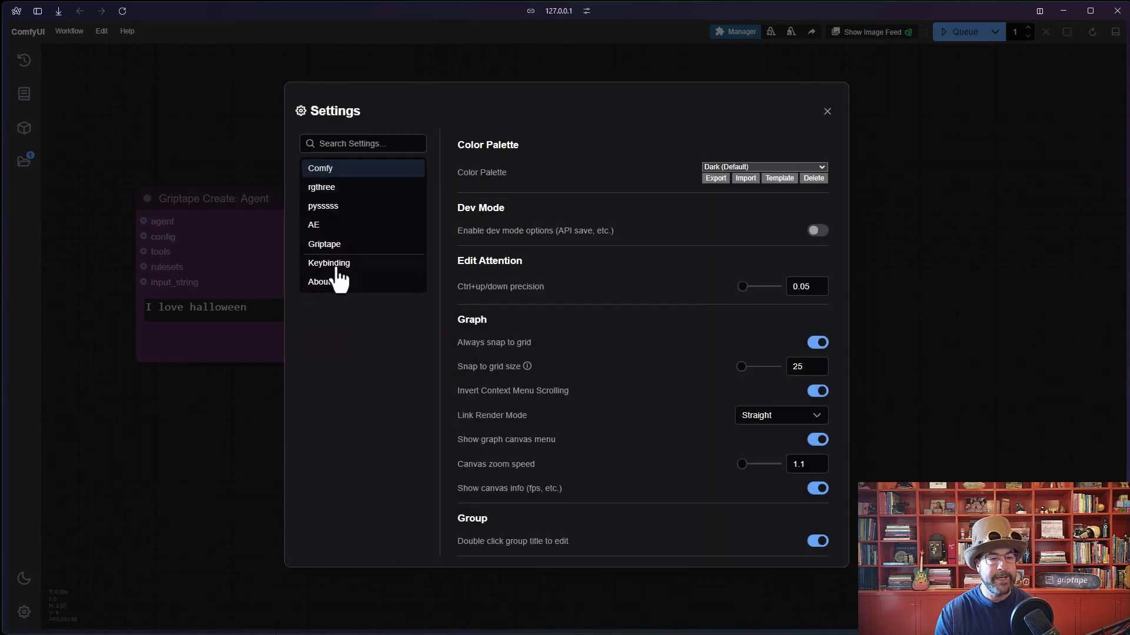
{"action": "left_click", "coordinate": [327, 244]}
{"action": "scroll", "coordinate": [806, 400], "scroll_direction": "down", "scroll_amount": 4}
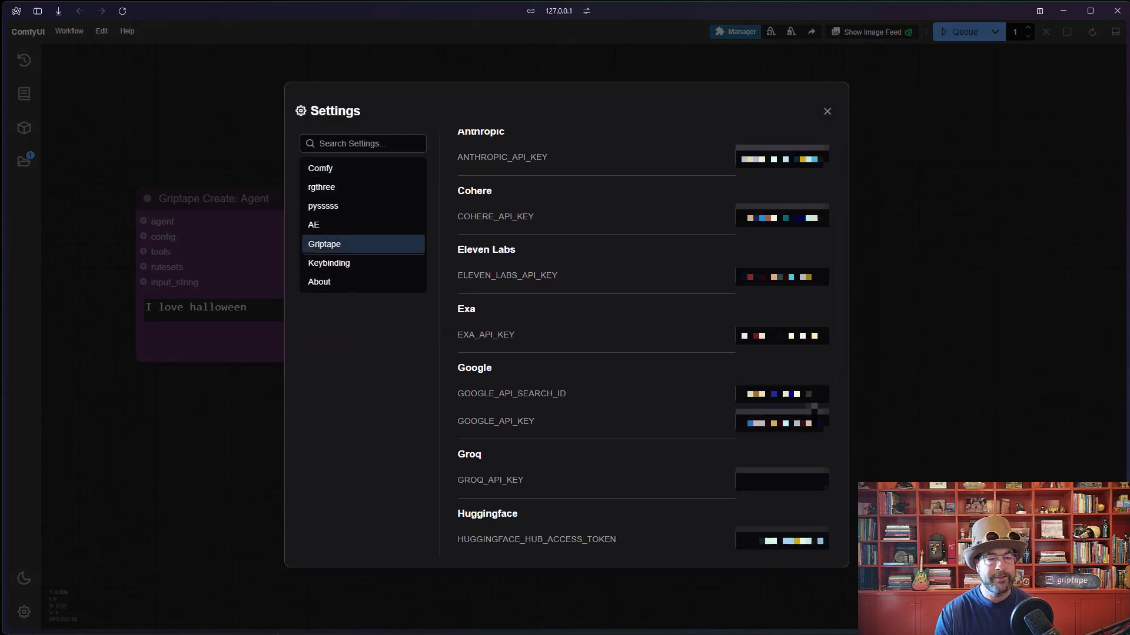
{"action": "scroll", "coordinate": [812, 406], "scroll_direction": "down", "scroll_amount": 7}
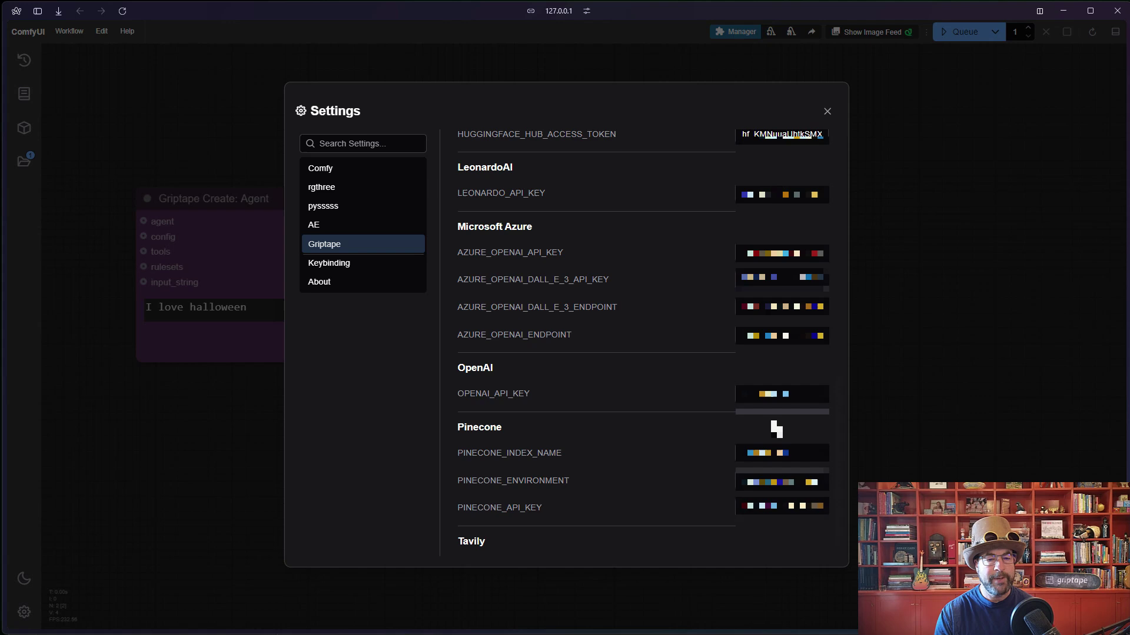
Close the settings, change the Agent prompt to 'I love all halloween parties' and queue a new run
{"action": "left_click", "coordinate": [912, 344]}
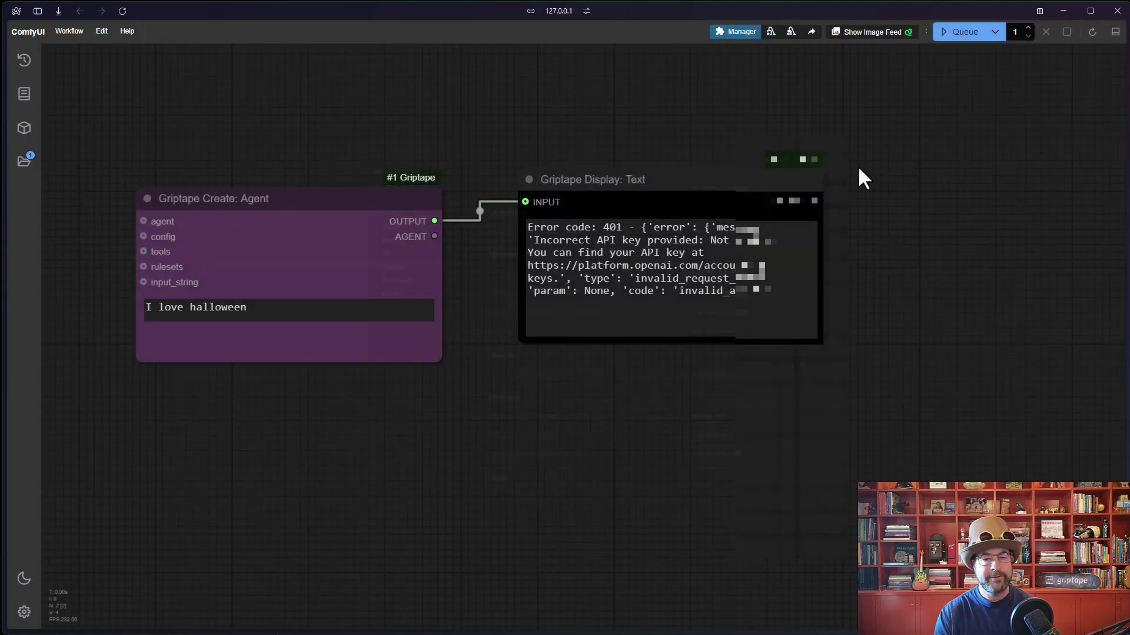
{"action": "left_click", "coordinate": [246, 310]}
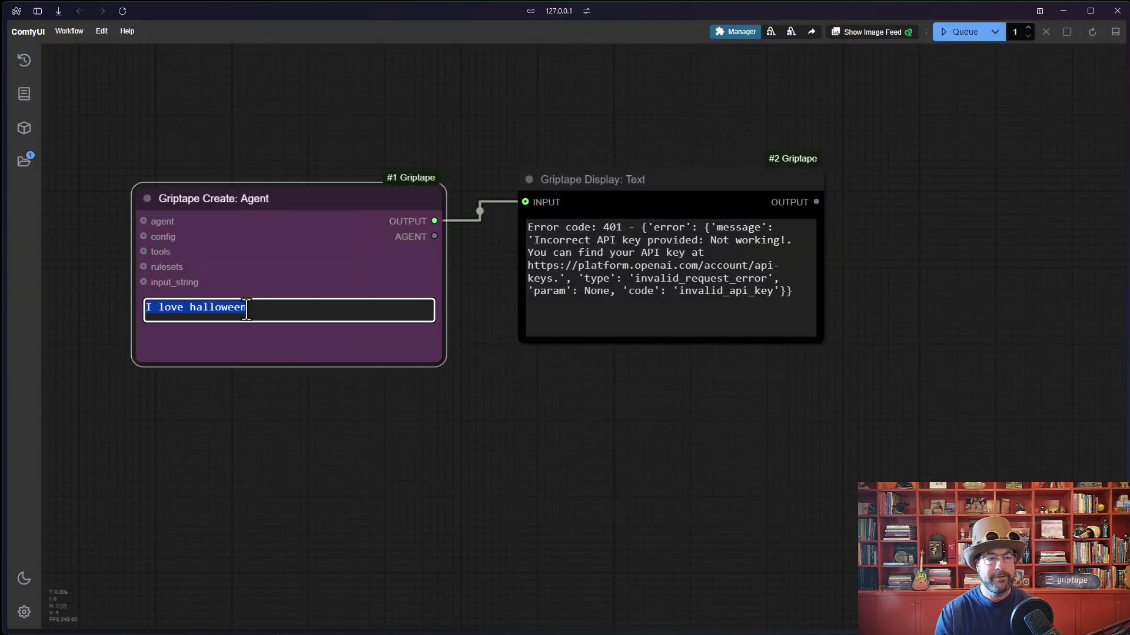
{"action": "type", "text": "I l"}
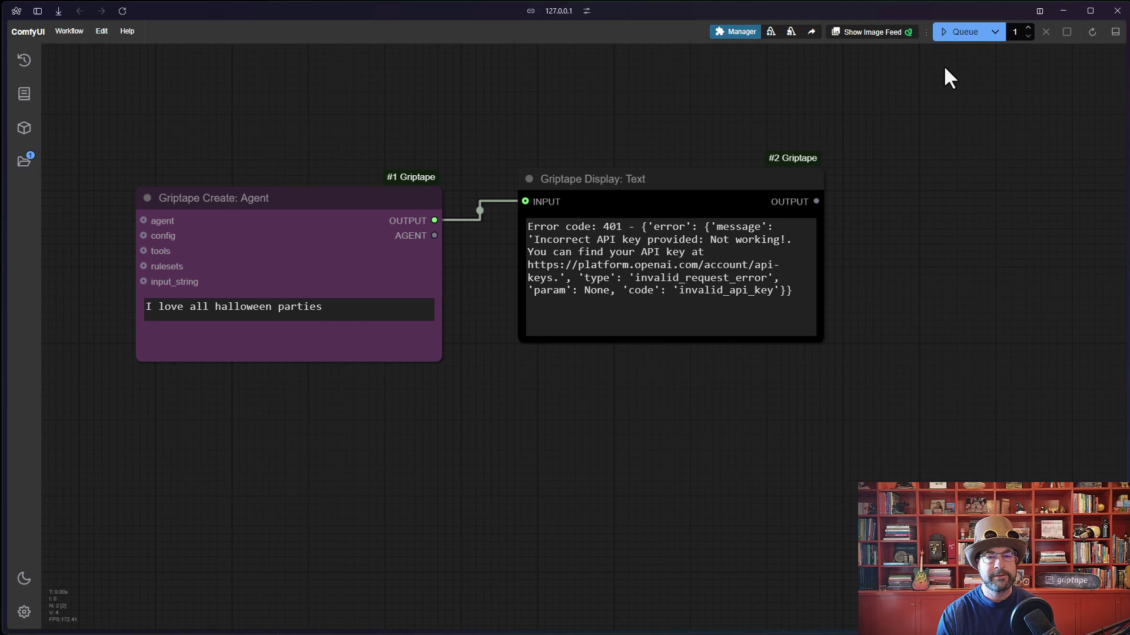
{"action": "left_click", "coordinate": [947, 36]}
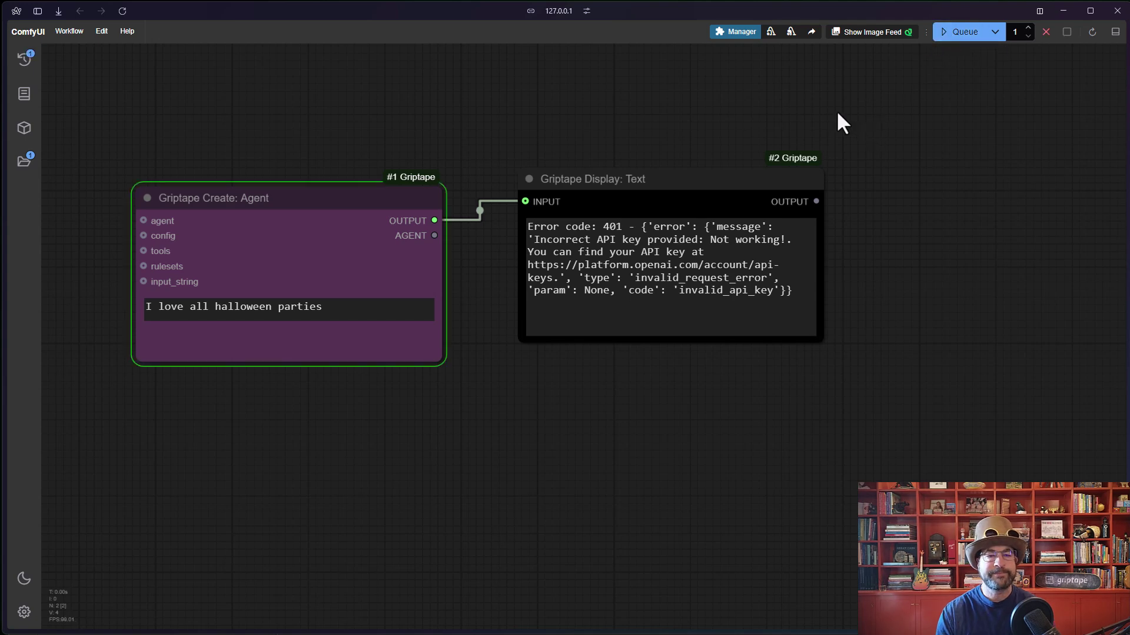